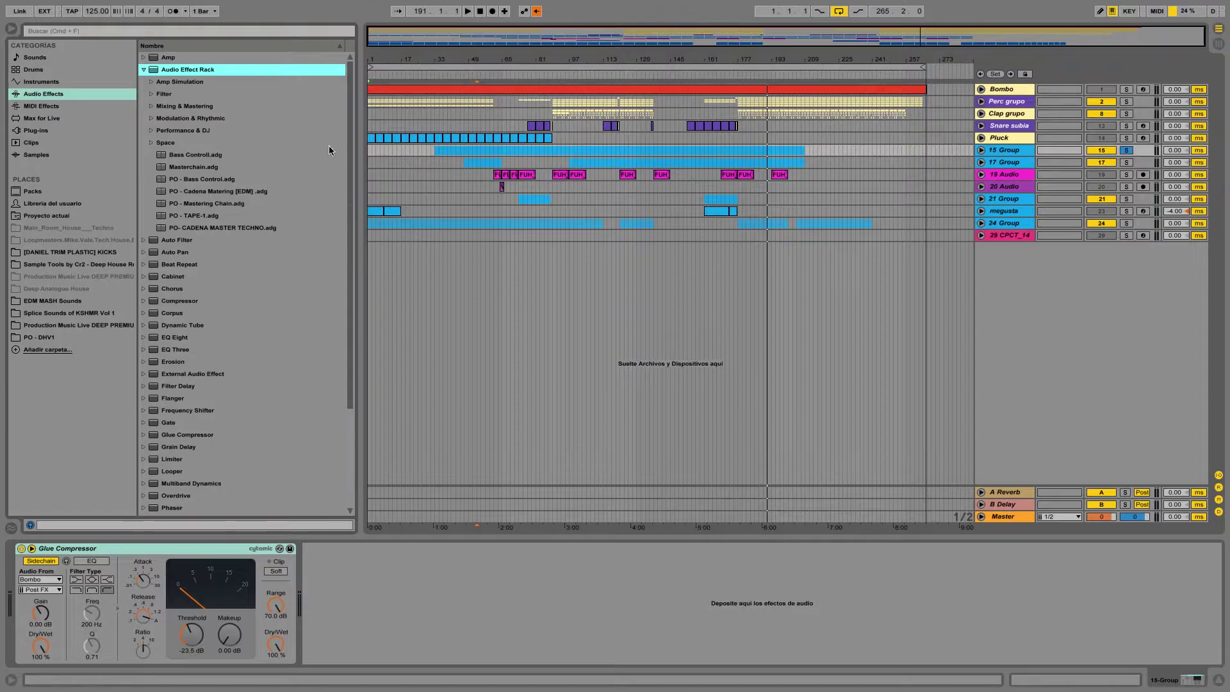
Unfold all tracks, play the soloed Piano main track from around bar 167, and show 15 Group's devices.
alt+click(980, 155)
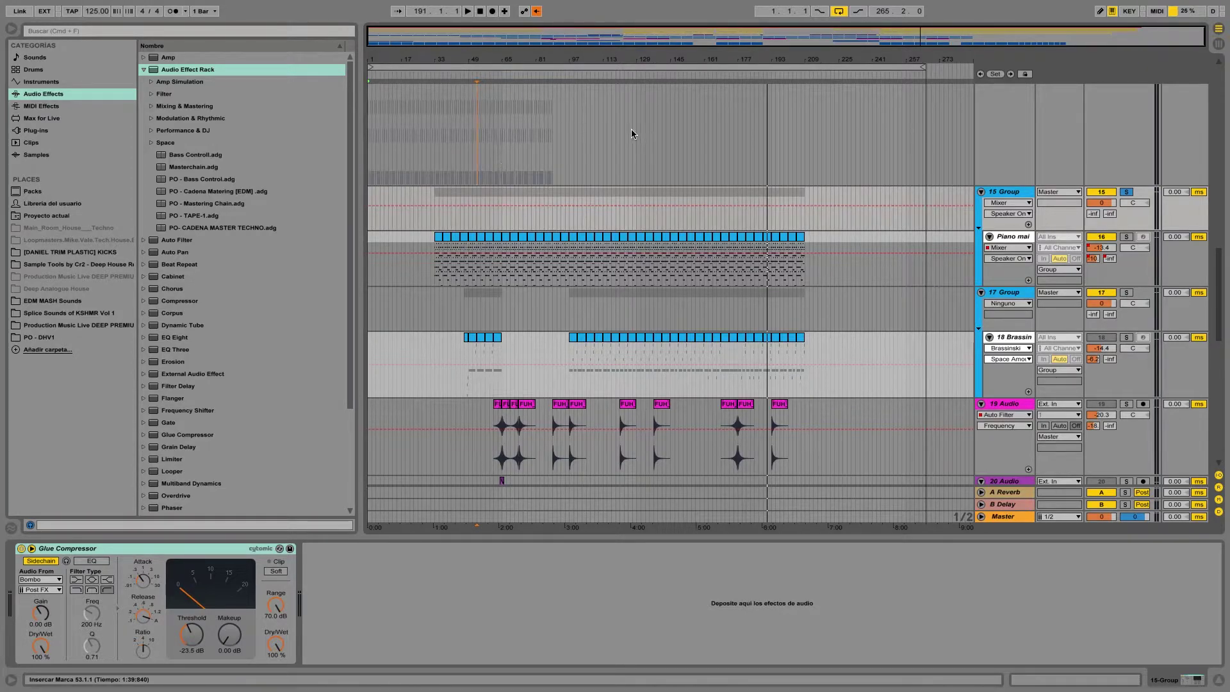
click(1009, 239)
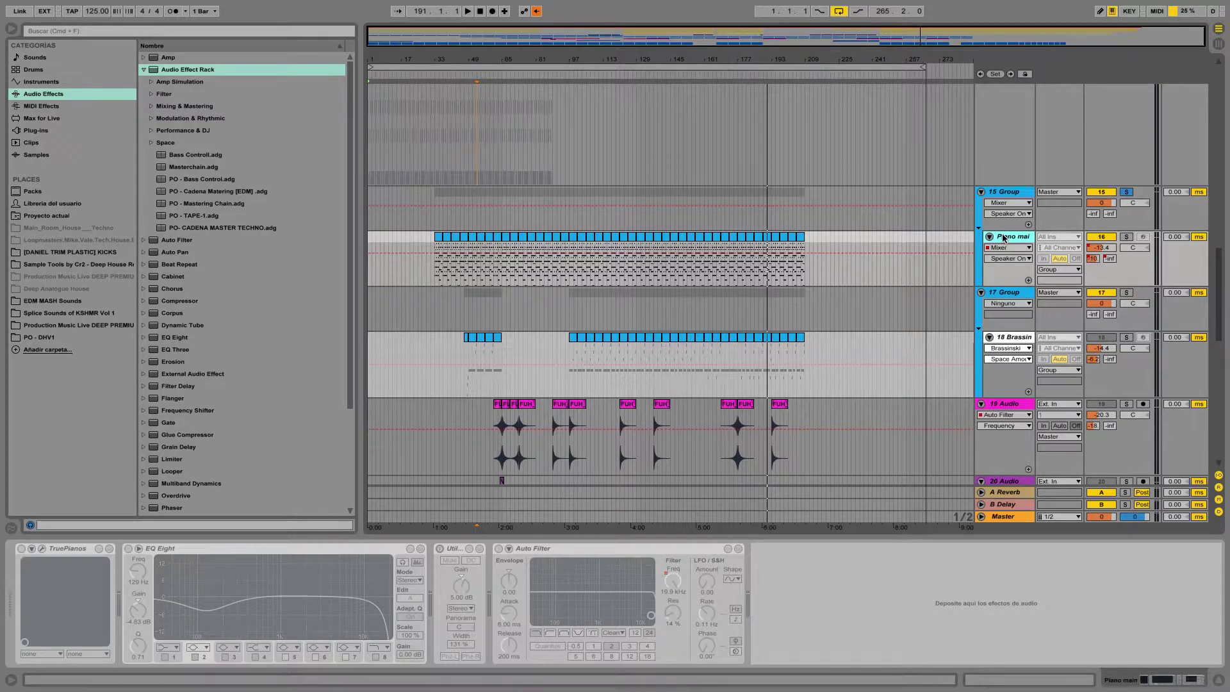
click(719, 81)
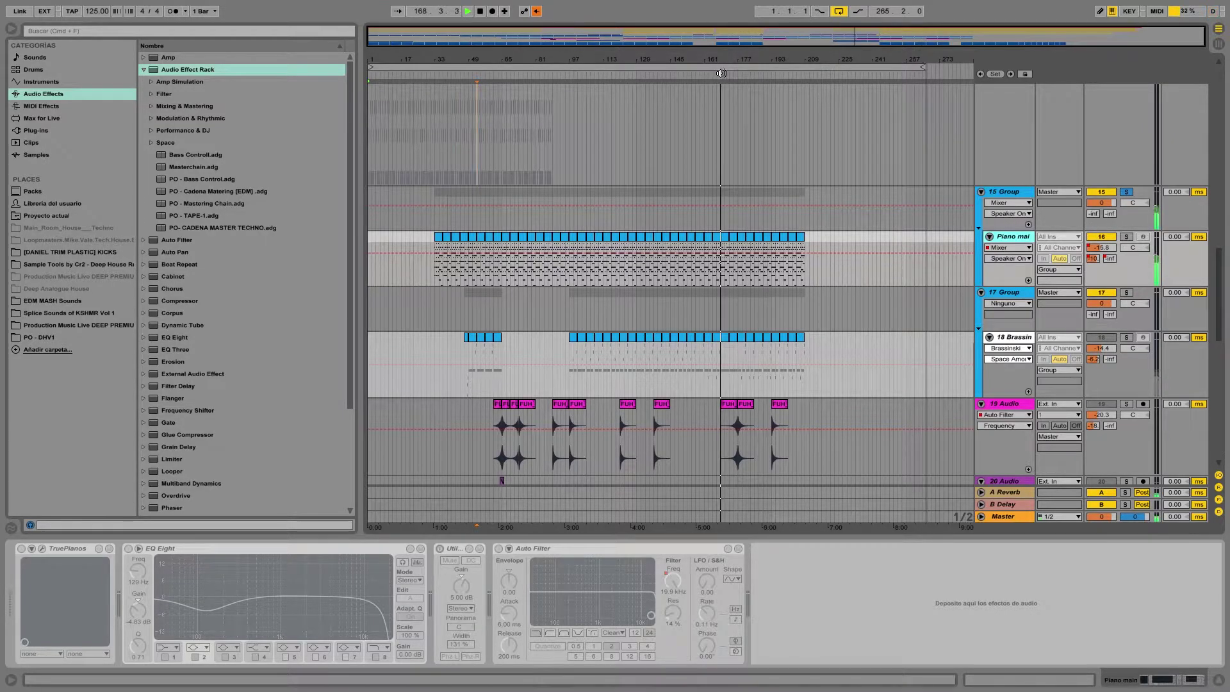
click(981, 203)
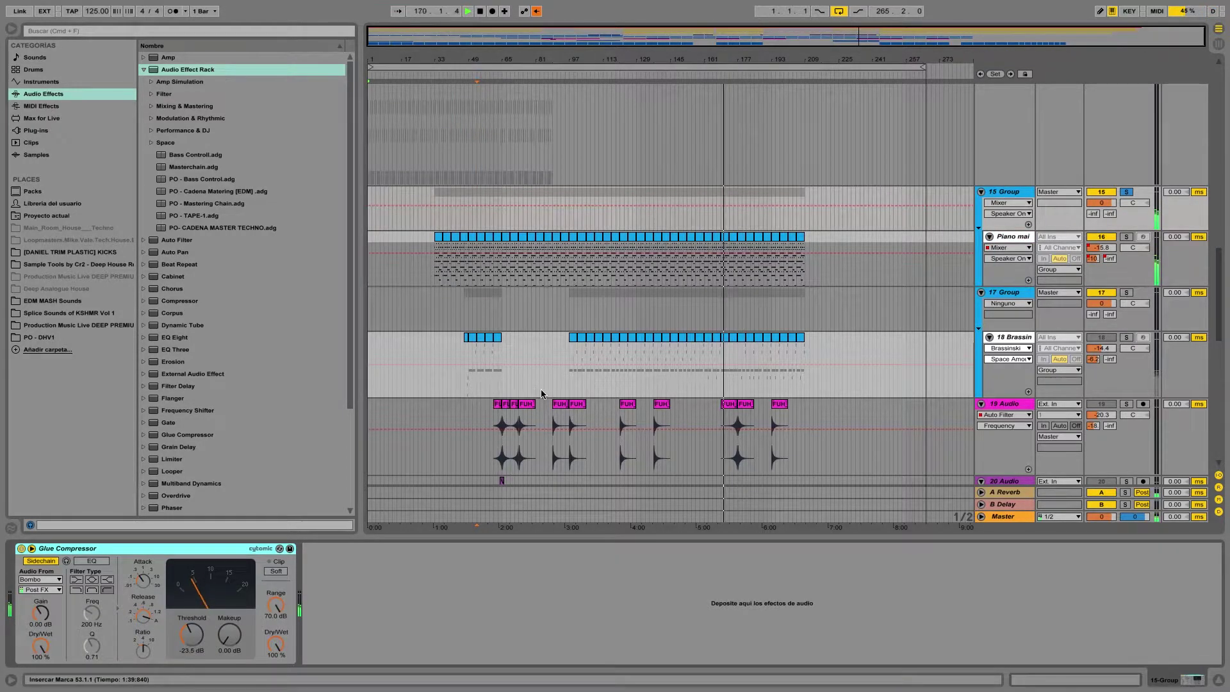
Compare 15 Group within the full mix and in solo, playing from around bar 183.
scroll(702, 339, up, 3)
click(1126, 257)
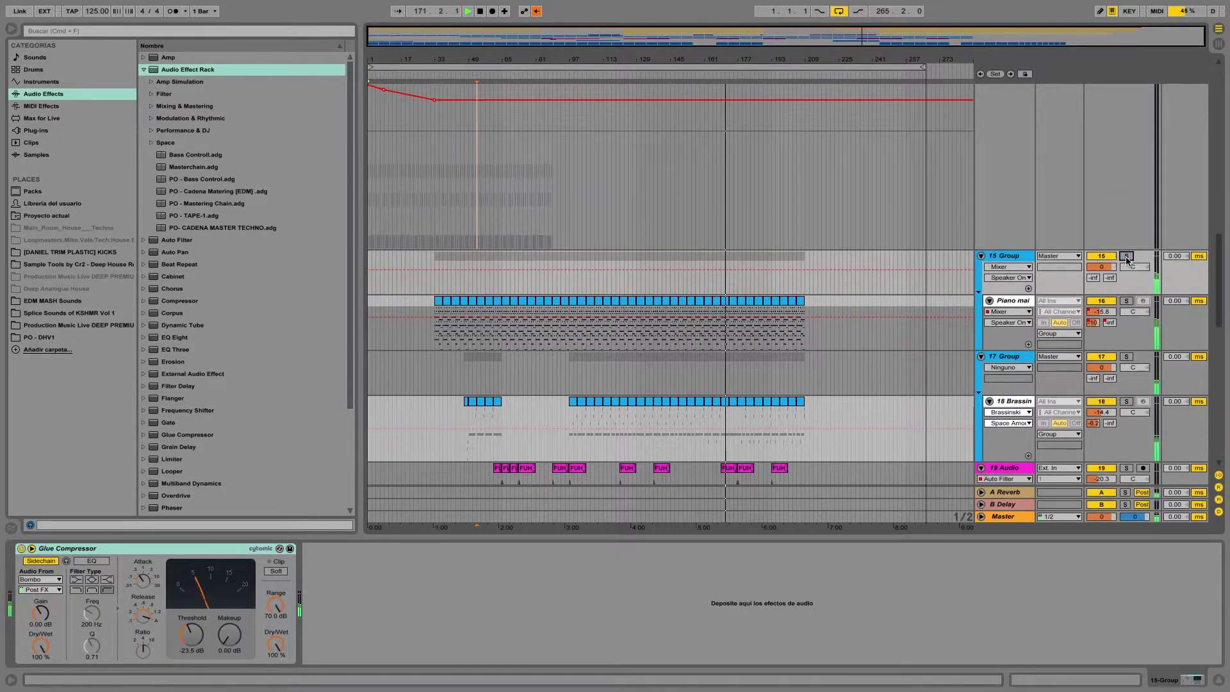
click(752, 80)
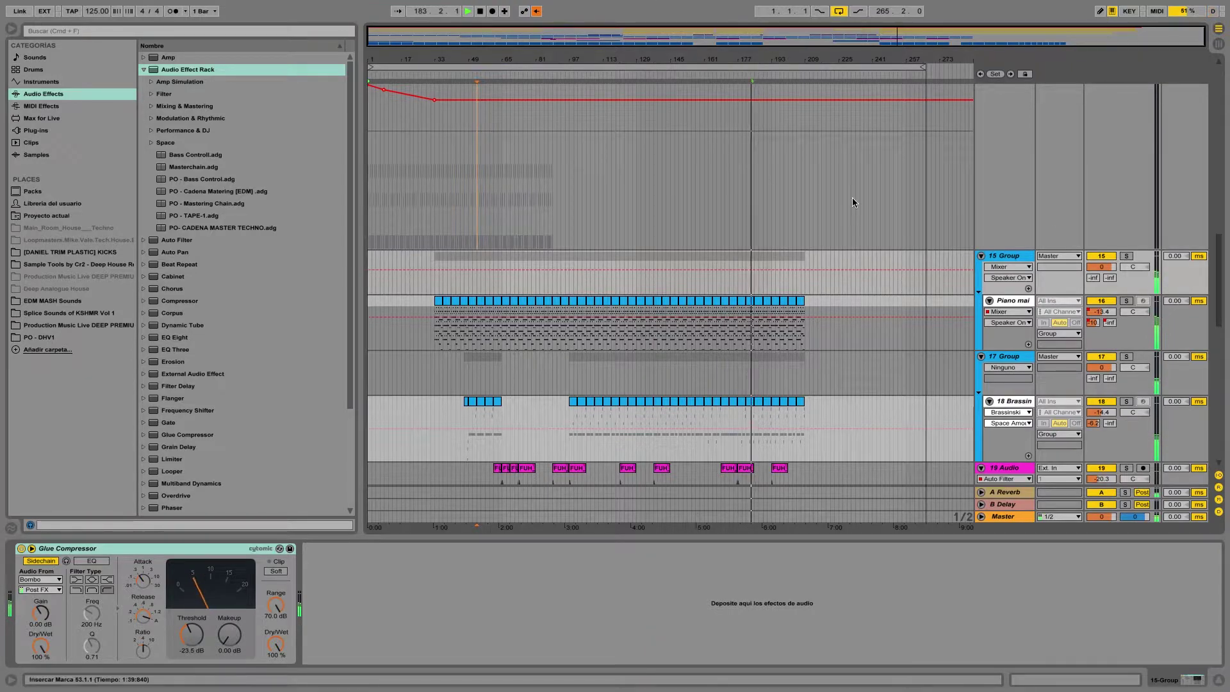
click(1126, 256)
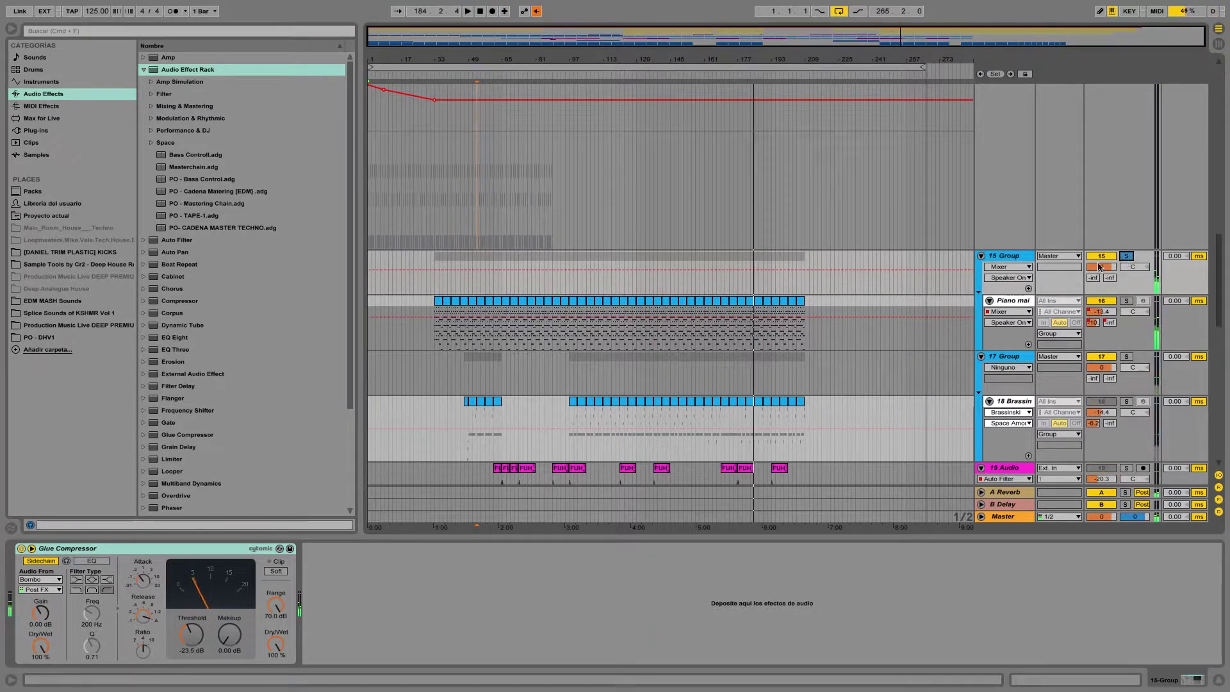
Add the PO - TAPE-1 audio effect rack to 15 Group after the Glue Compressor.
click(1003, 257)
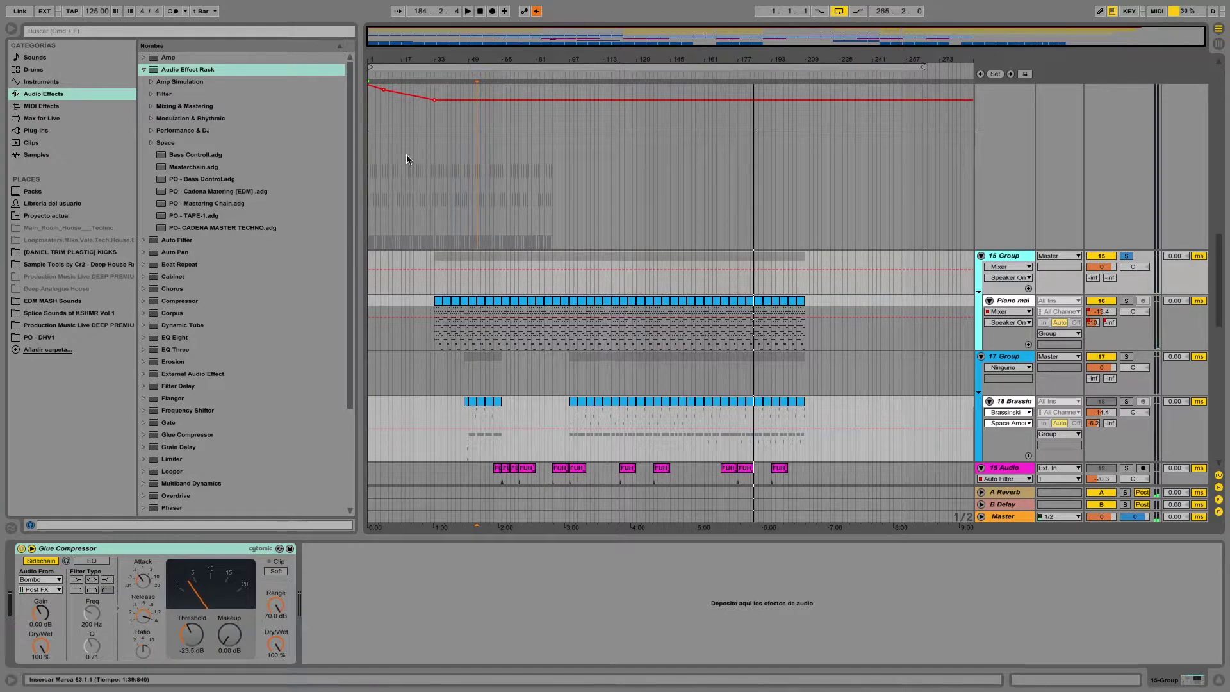
drag(190, 223, 654, 578)
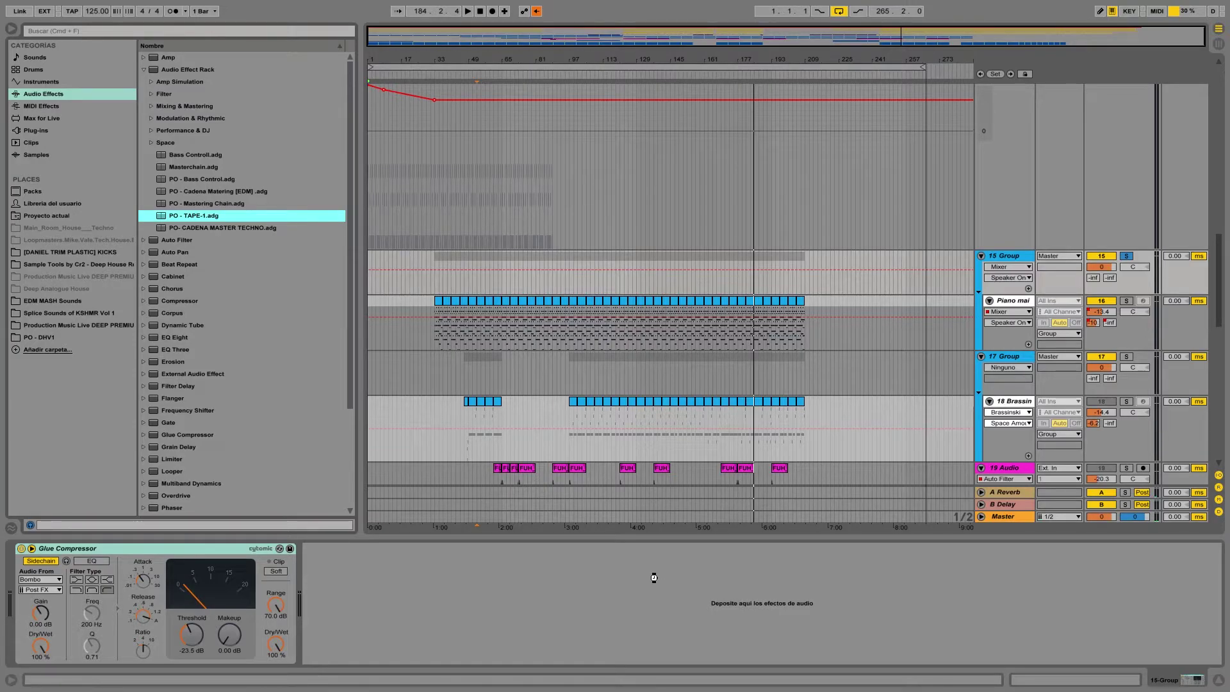
drag(654, 578, 654, 578)
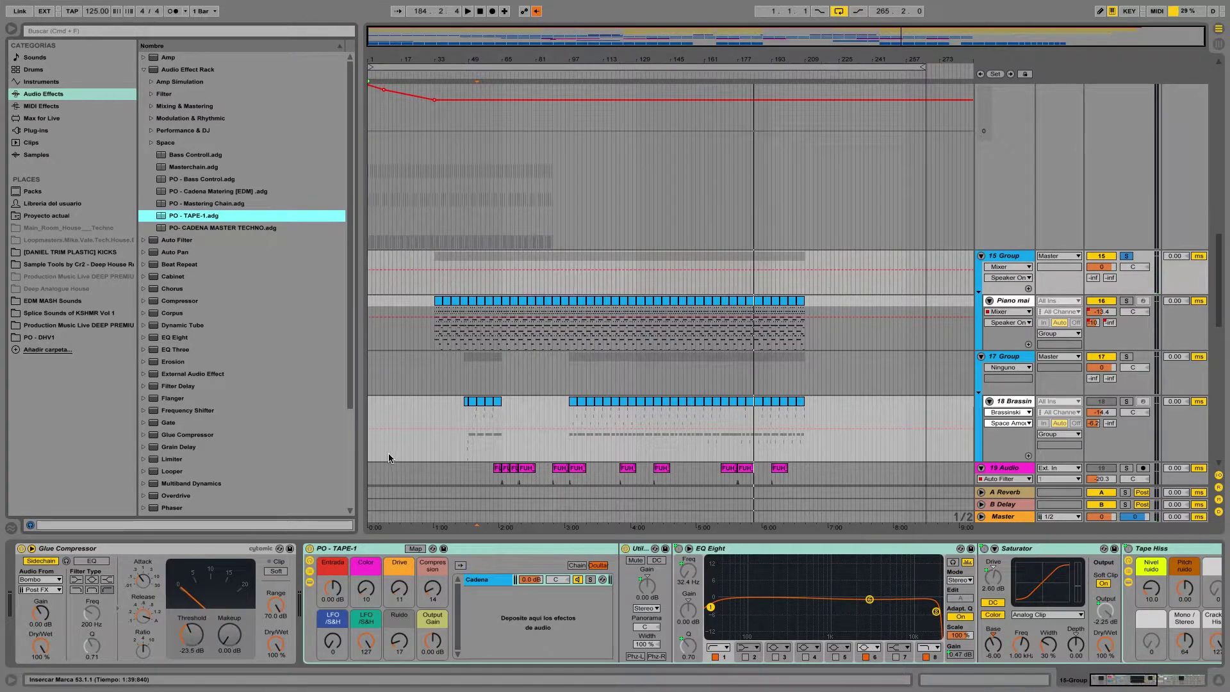
During playback, set PO - TAPE-1's Entrada to 4.69 dB, Drive 64, Compression 31, green LFO/S&H 0 and Ruido 43.
click(759, 73)
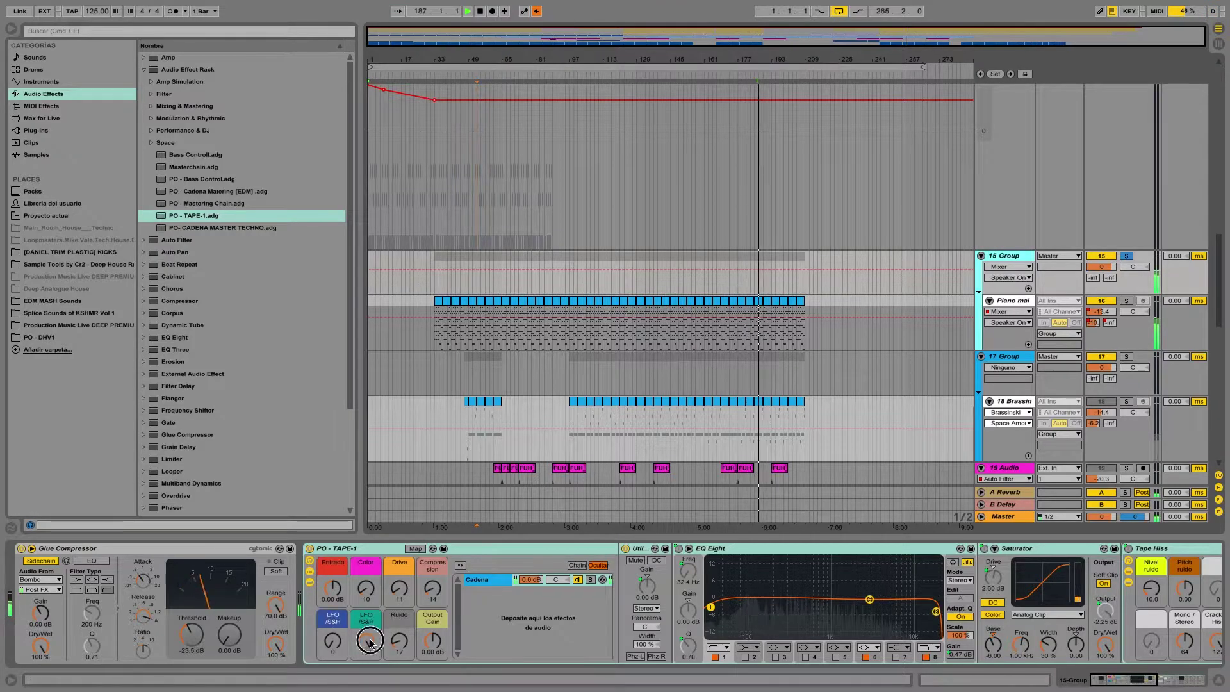
drag(333, 588, 396, 564)
mouse_move(395, 642)
mouse_down()
mouse_move(432, 581)
mouse_move(399, 652)
mouse_up()
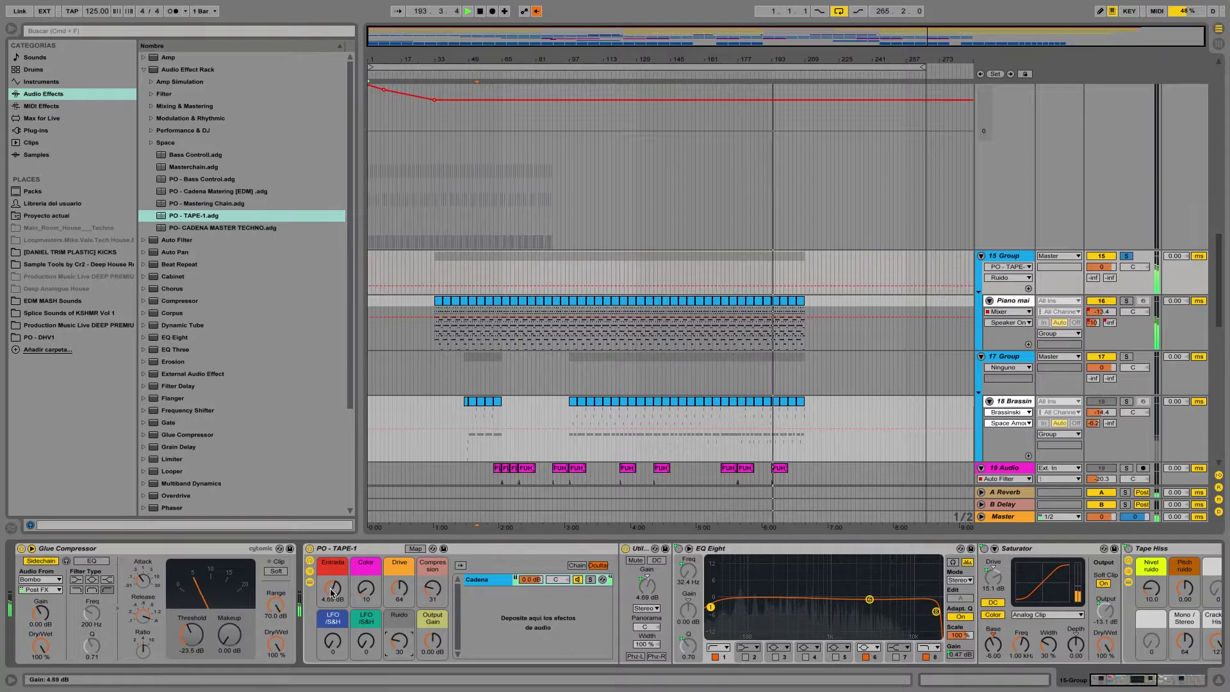
key(space)
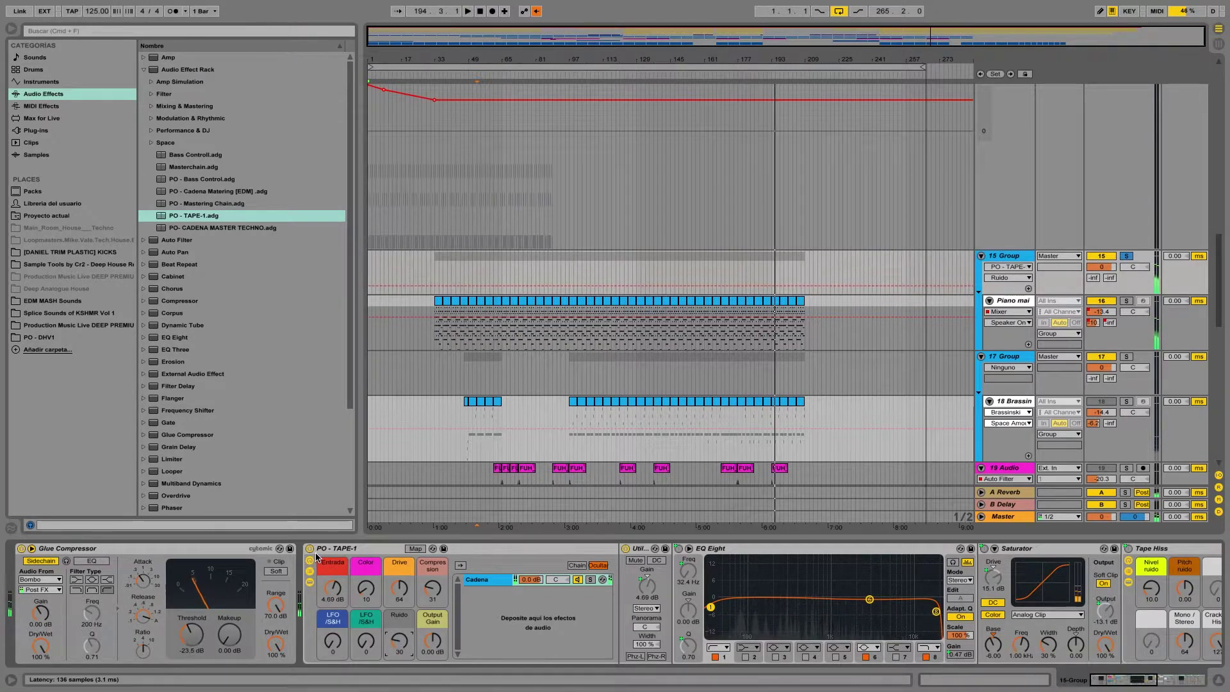
mouse_move(399, 641)
mouse_down()
mouse_move(400, 630)
mouse_move(399, 646)
mouse_up()
key(space)
key(space)
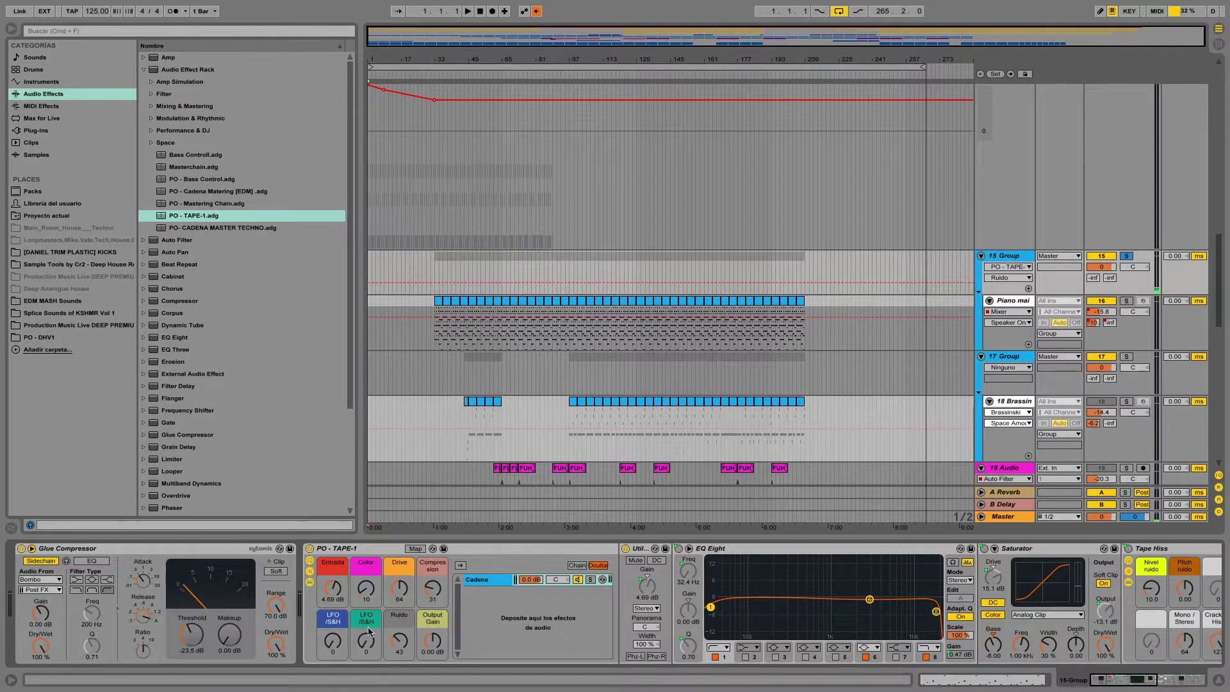
Set PO - TAPE-1's Color to 92 and raise its Drive until the Saturator's drive reaches 17.7 dB.
drag(1118, 680, 1125, 682)
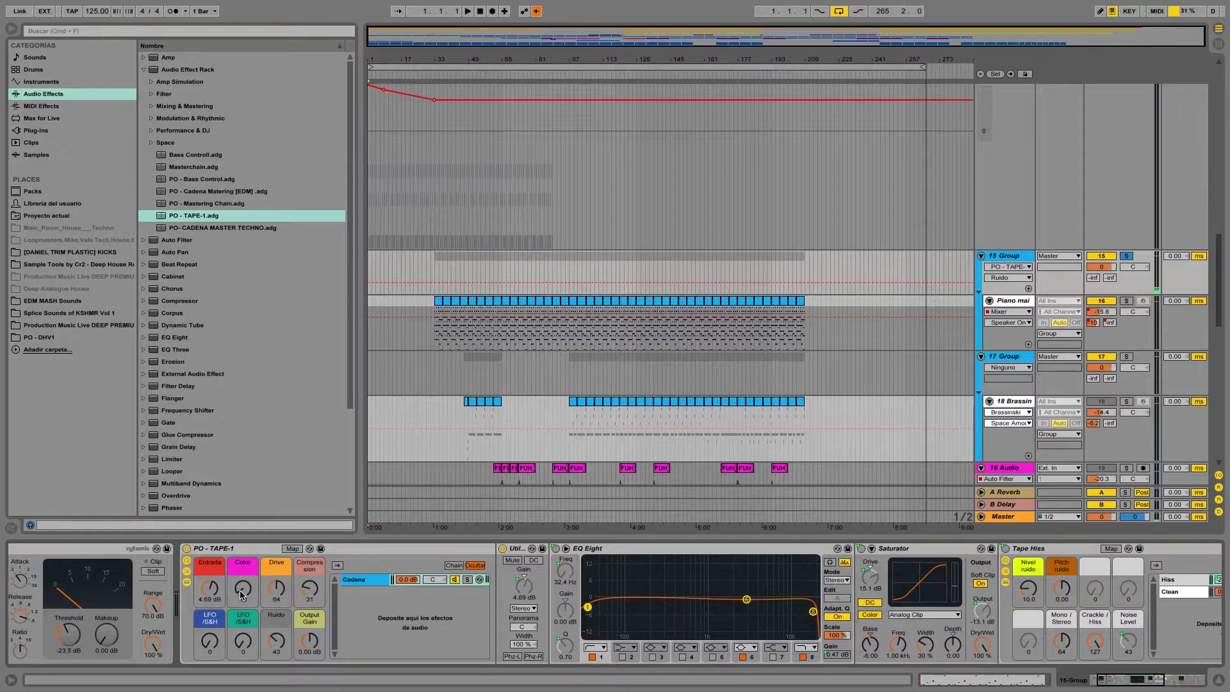
drag(241, 596, 241, 561)
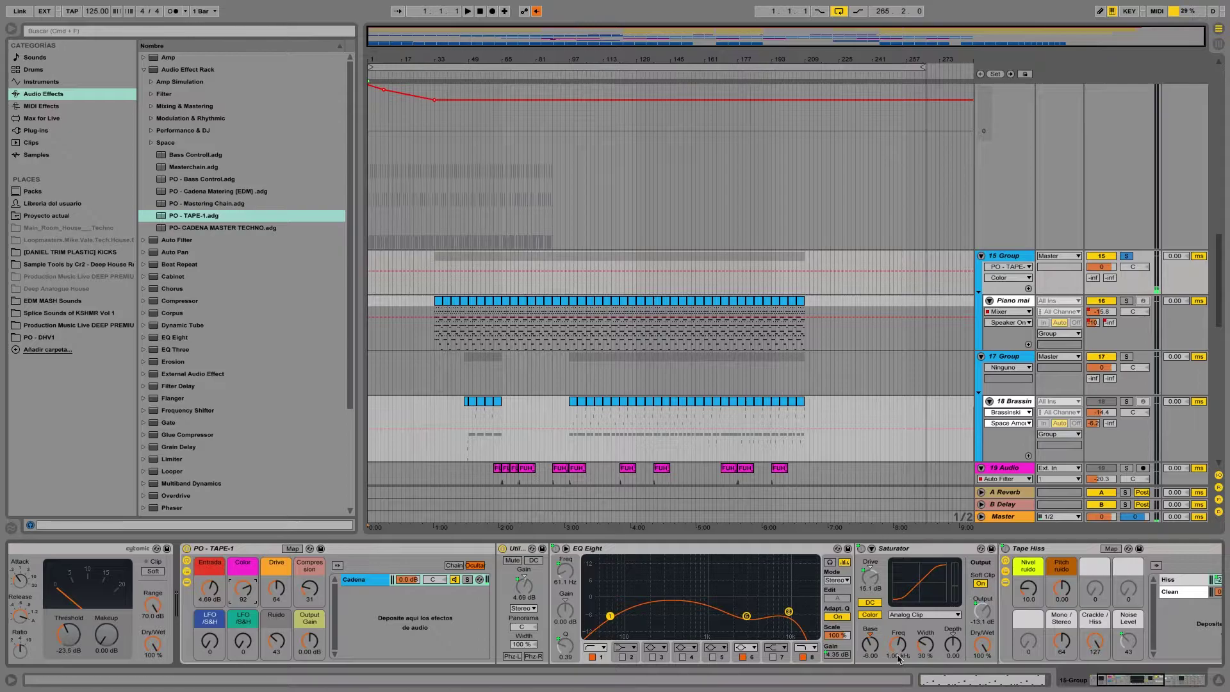
mouse_move(276, 587)
mouse_down()
mouse_move(276, 615)
mouse_move(276, 580)
mouse_up()
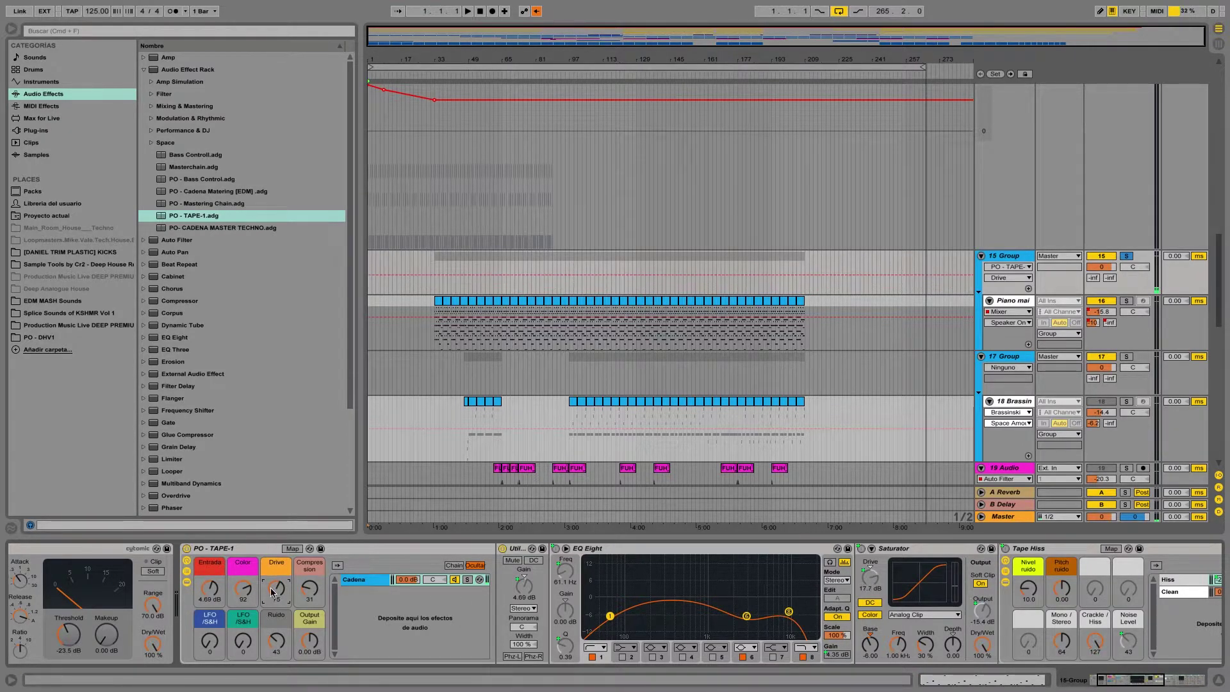
Examine the Tape Hiss rack's Hiss and Clean chains, unfolding the Utility device in the Hiss chain.
drag(1132, 681, 1157, 681)
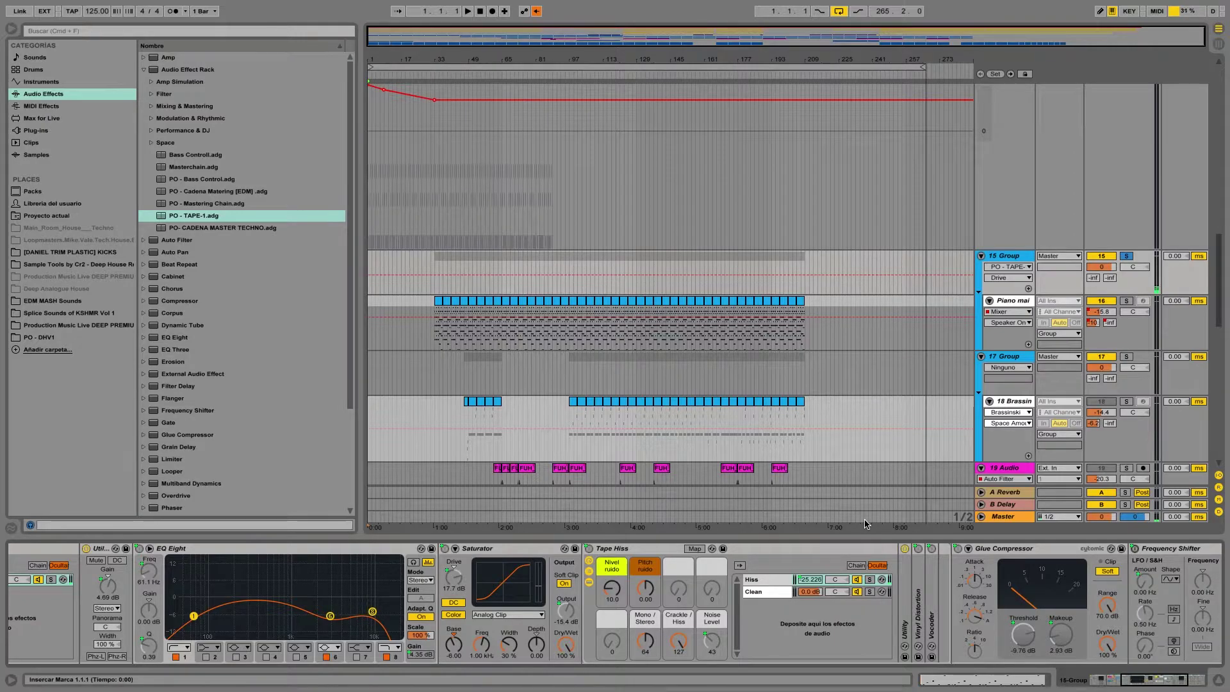
drag(1131, 683, 1138, 684)
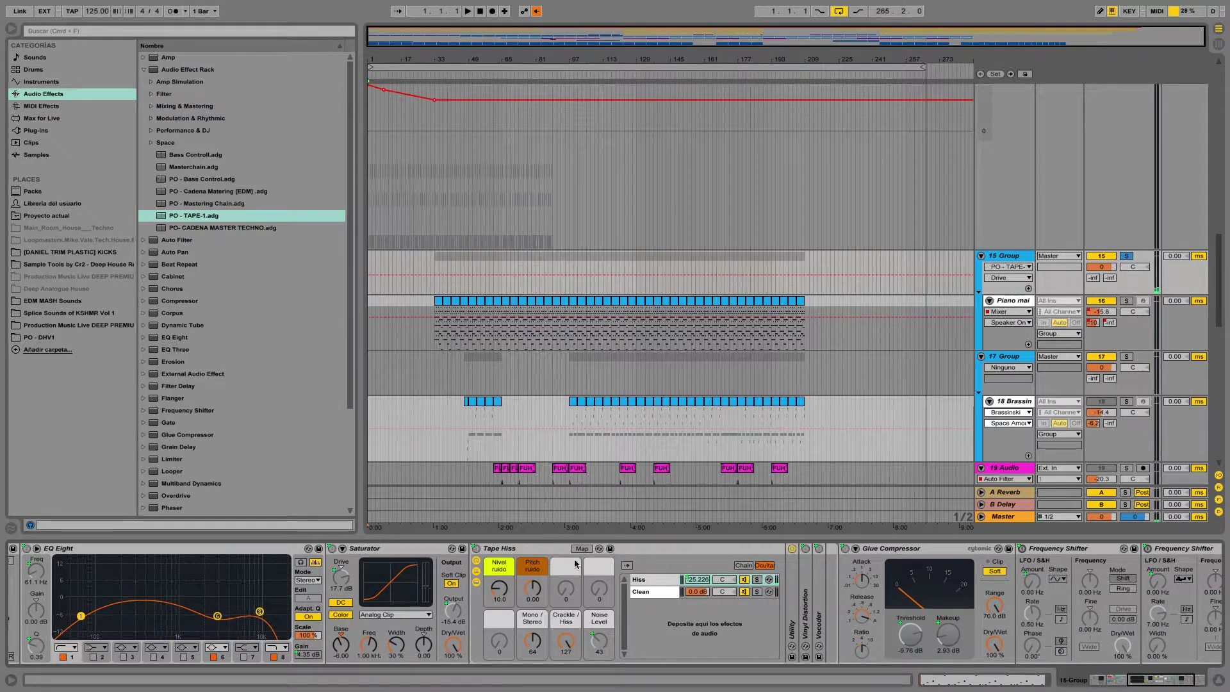
double_click(794, 628)
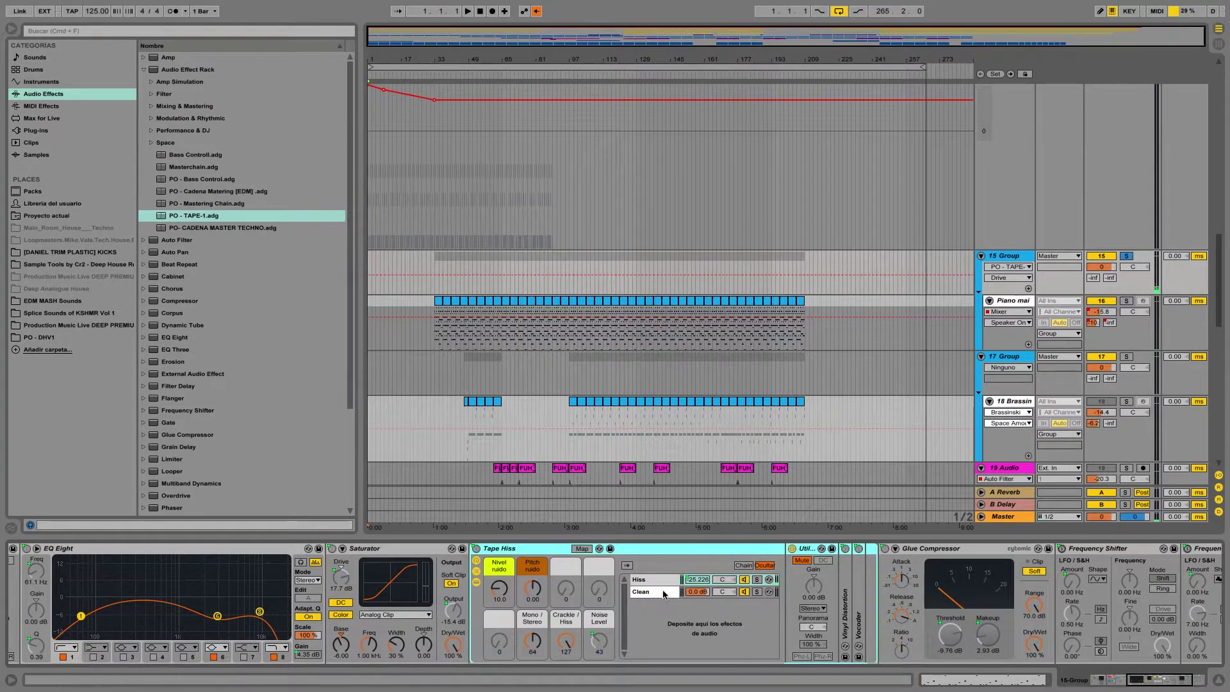
click(654, 592)
click(639, 579)
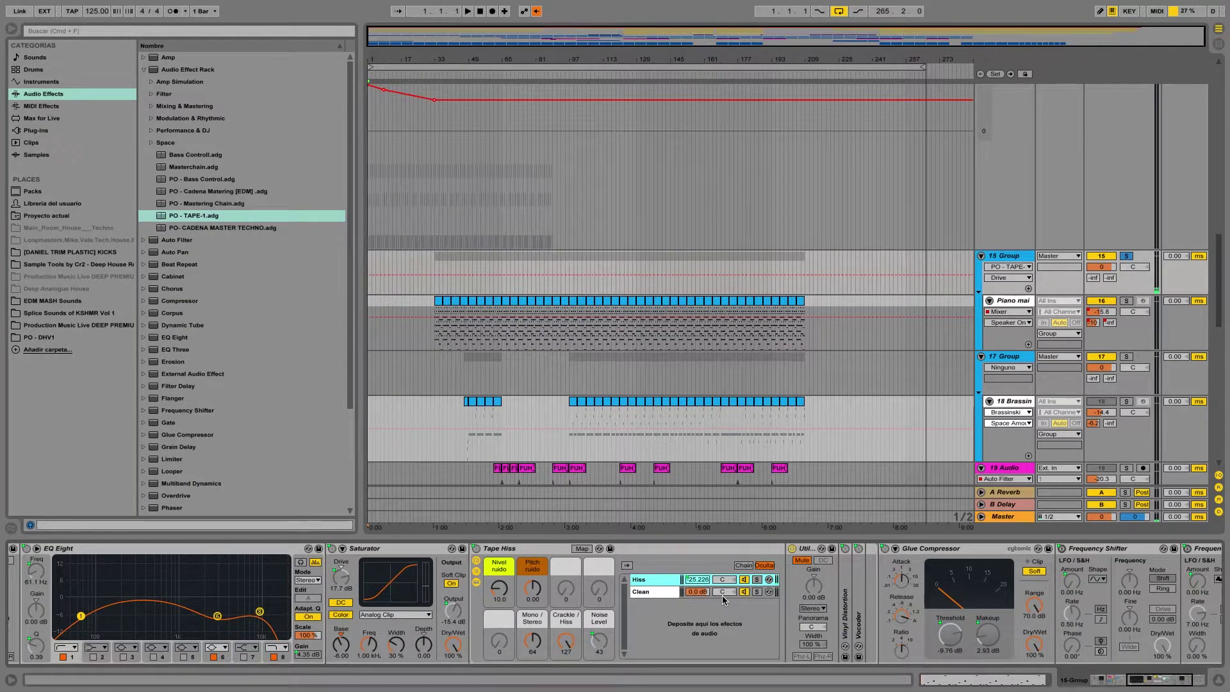
click(658, 592)
click(661, 581)
Lower the Saturator's Dry/Wet to 0 %, then raise it to 51.6 %.
drag(453, 645, 451, 685)
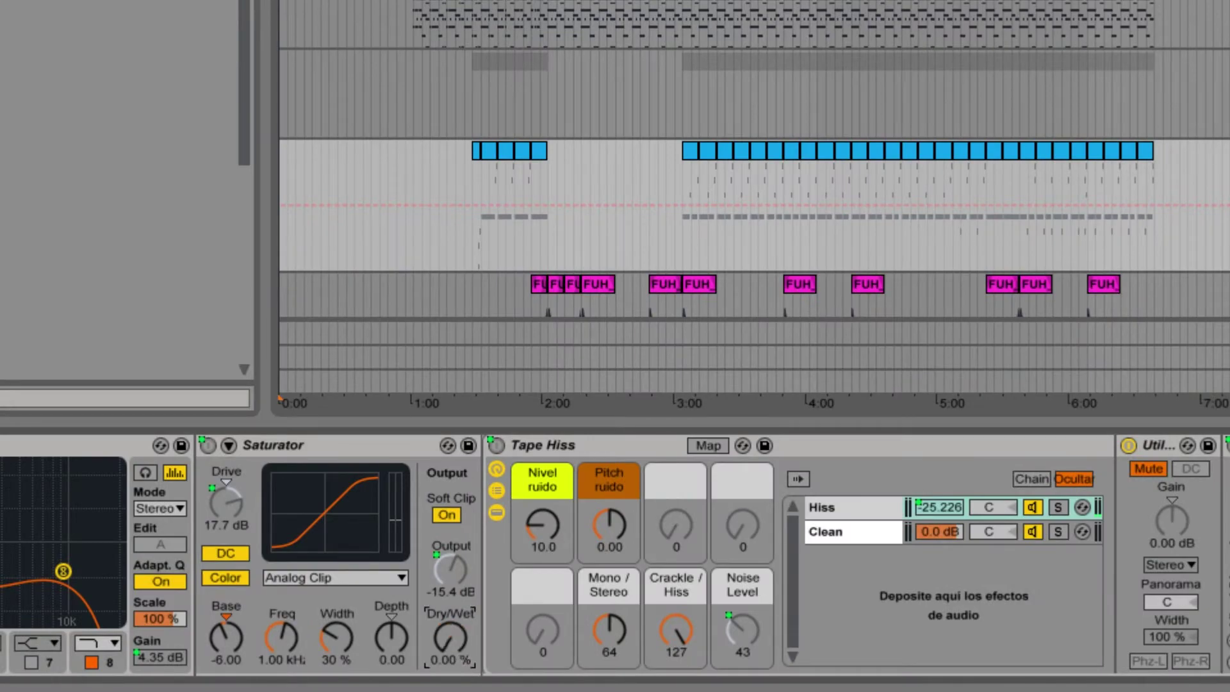
mouse_move(451, 641)
mouse_down()
mouse_move(451, 609)
mouse_move(451, 672)
mouse_move(451, 641)
mouse_up()
mouse_move(448, 637)
mouse_down()
mouse_move(448, 652)
mouse_move(449, 621)
mouse_move(448, 635)
mouse_up()
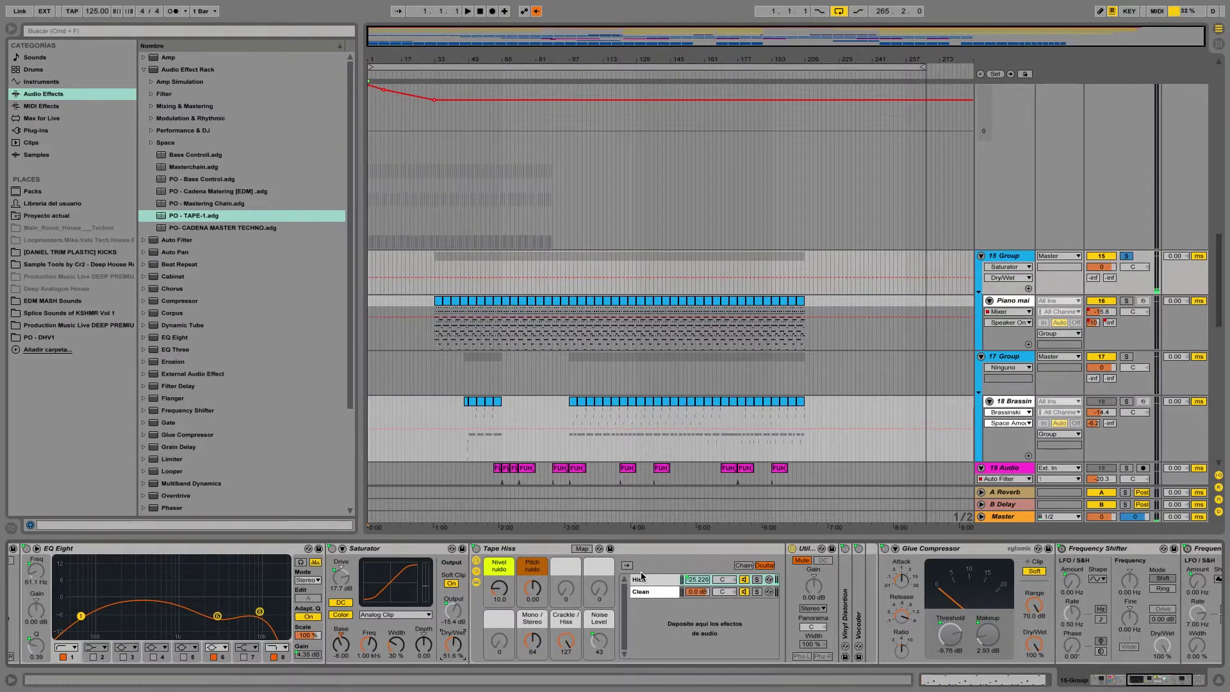
Unfold Vinyl Distortion in the Hiss chain and set the Tape Hiss rack's Nivel ruido to 9.45.
click(642, 578)
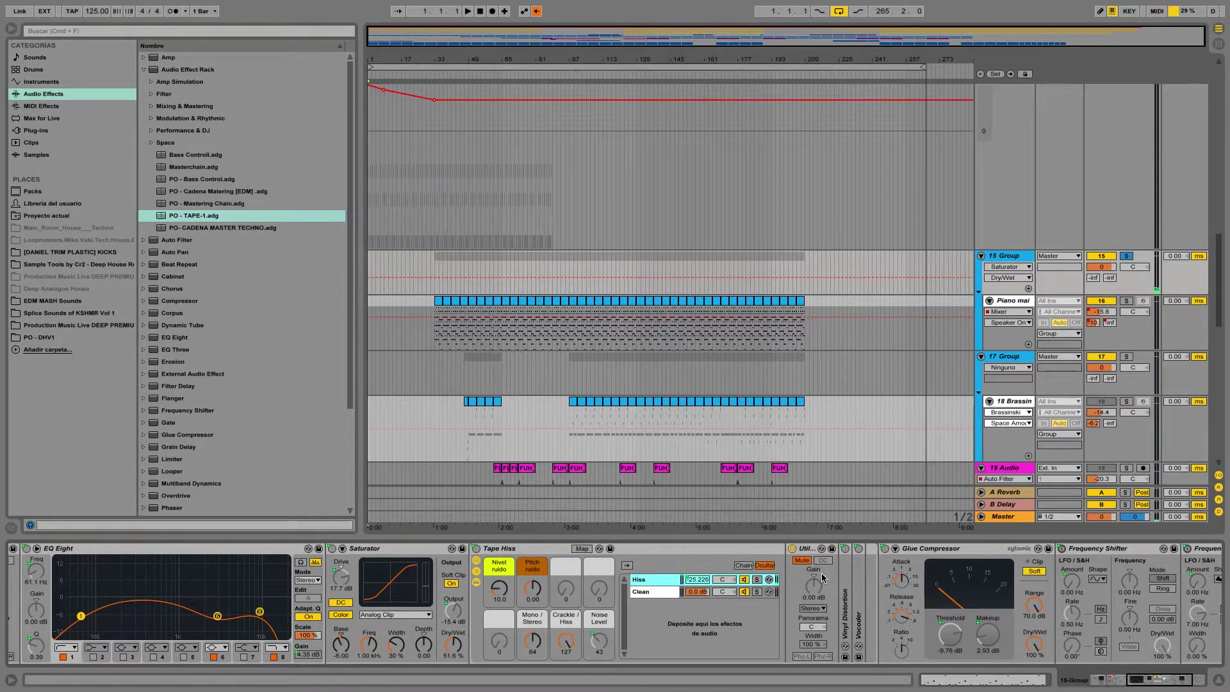
double_click(844, 604)
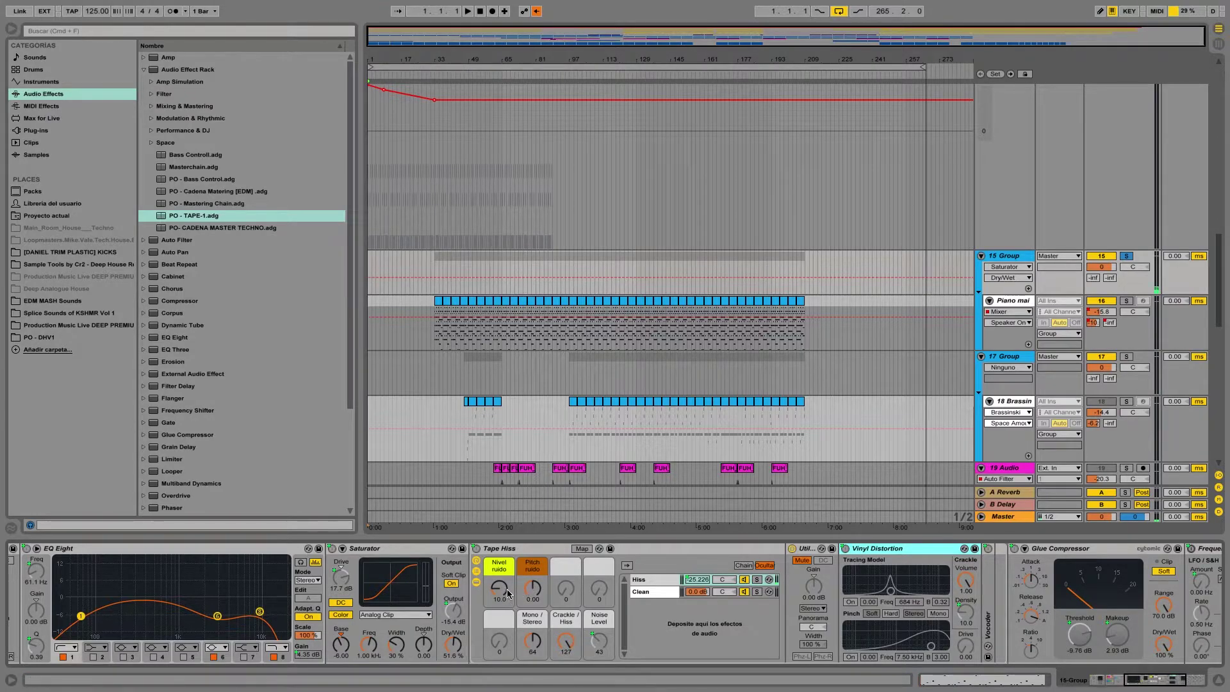
drag(502, 588, 501, 621)
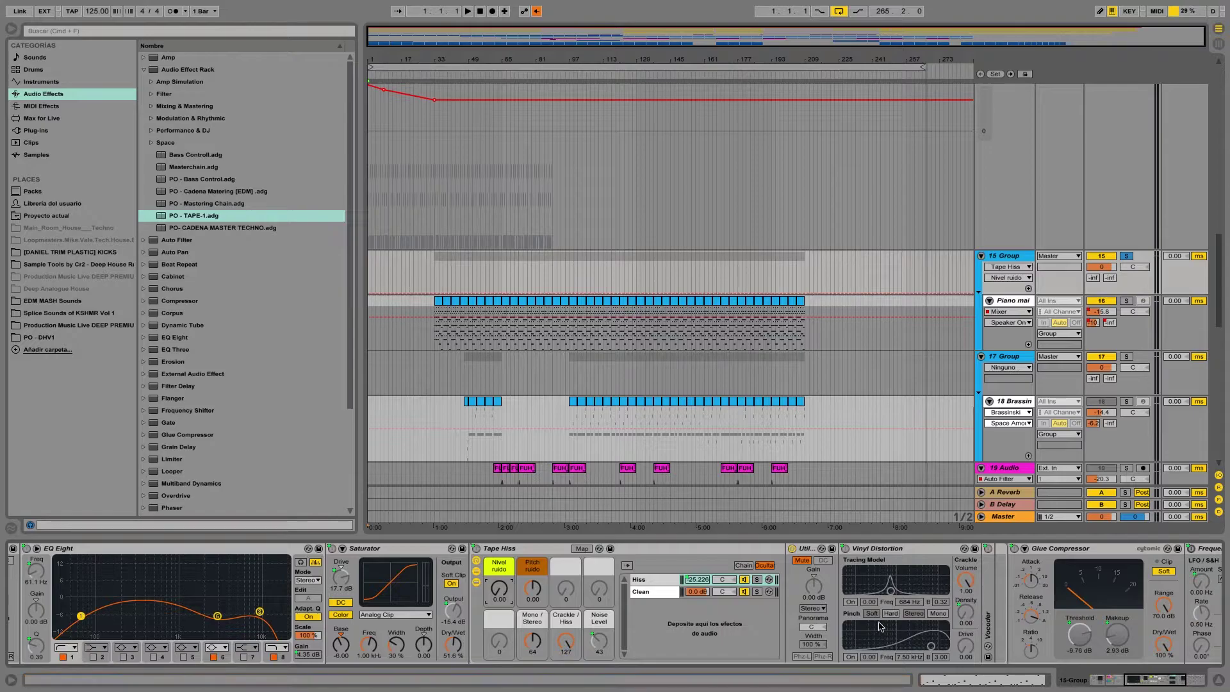
drag(499, 592, 499, 562)
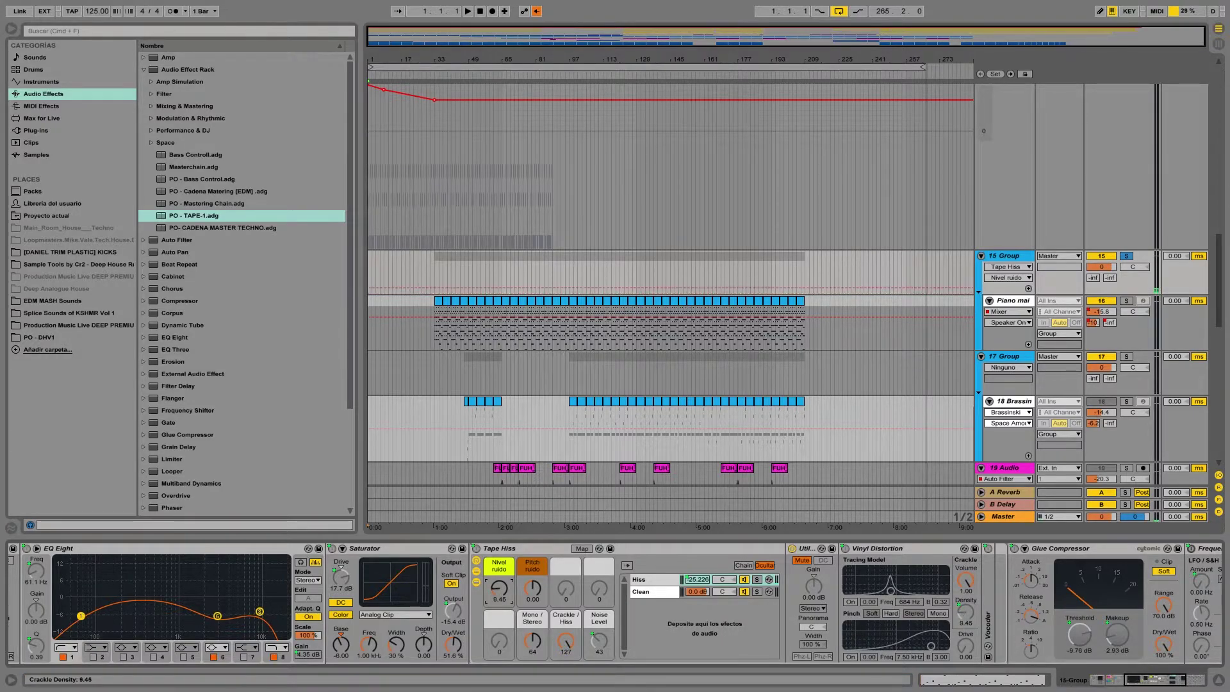
Unfold the Vocoder and, during playback, set the Tape Hiss rack's Pitch ruido to 3.50 and Mono/Stereo to 71.
double_click(987, 620)
drag(1124, 676, 1131, 675)
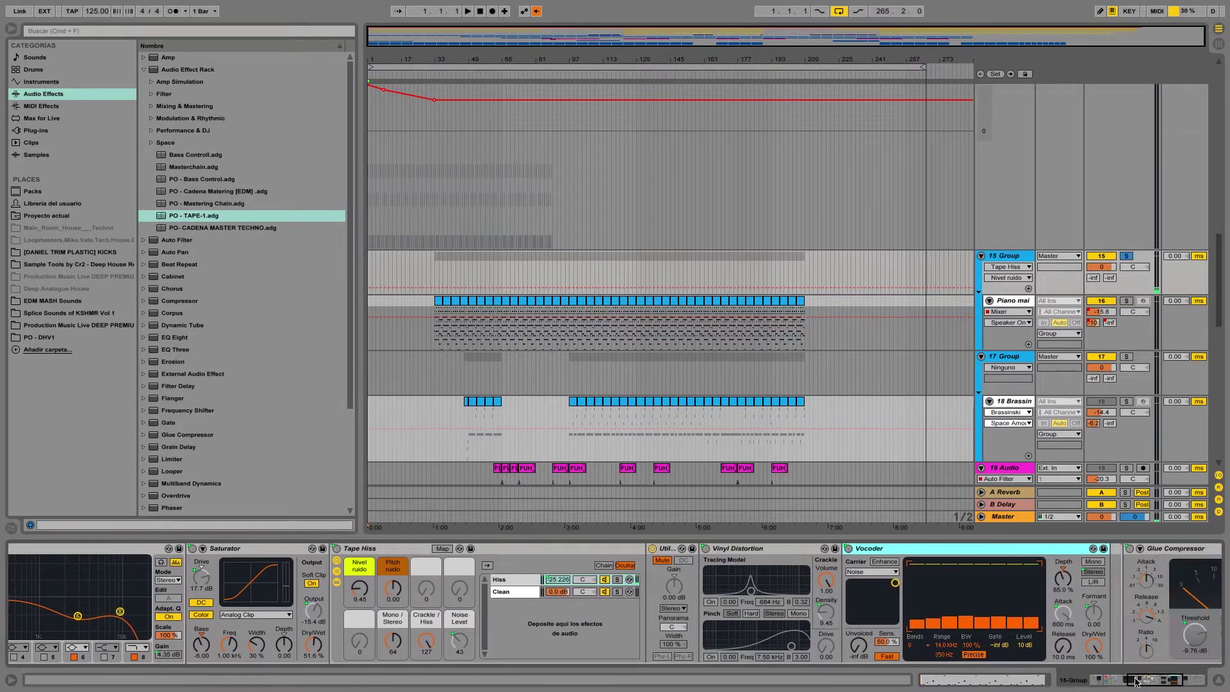
click(1061, 619)
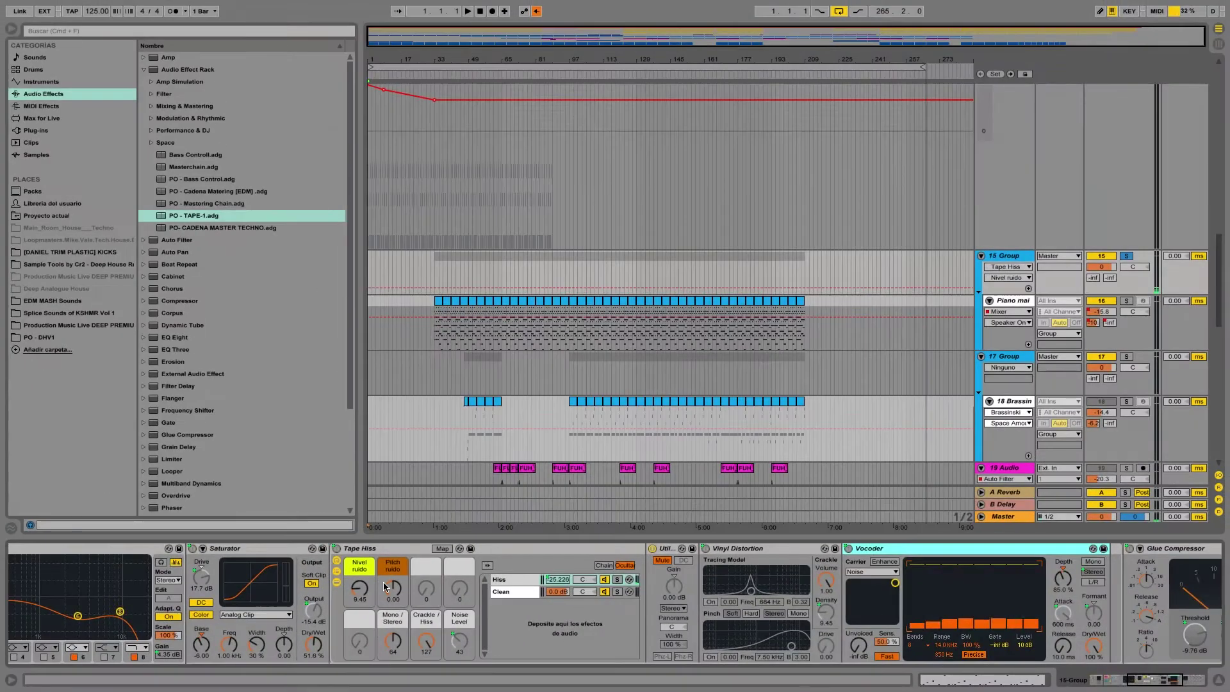
drag(383, 582, 383, 610)
key(space)
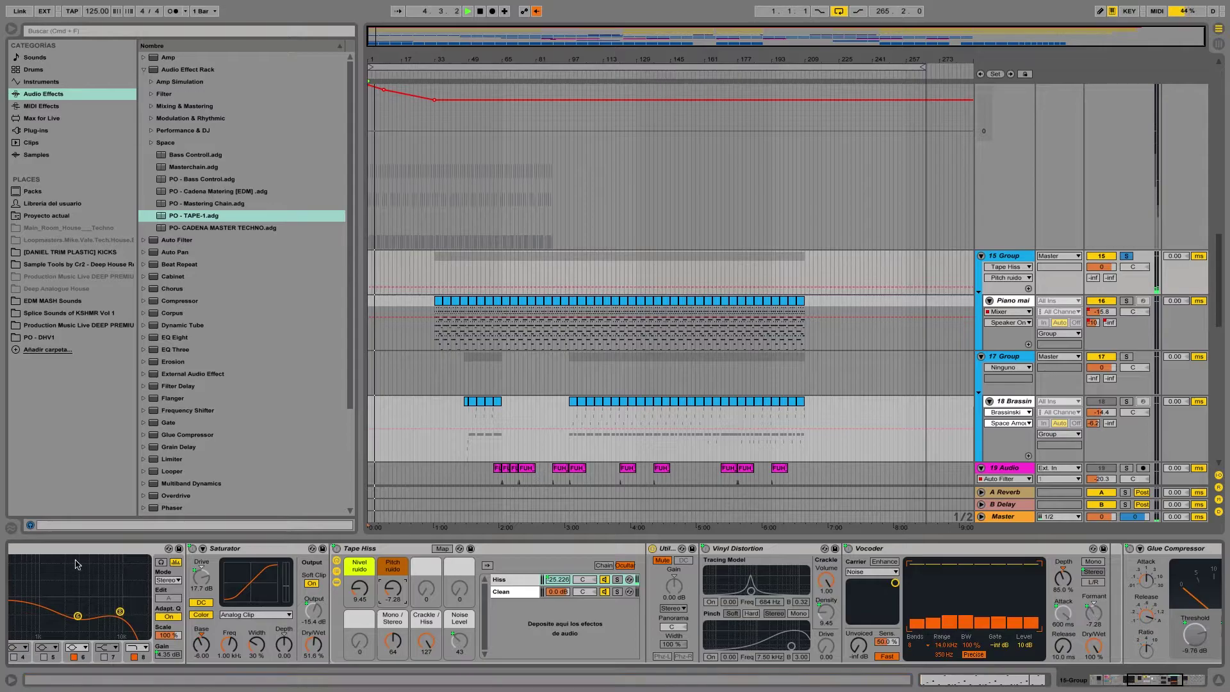
drag(392, 589, 393, 559)
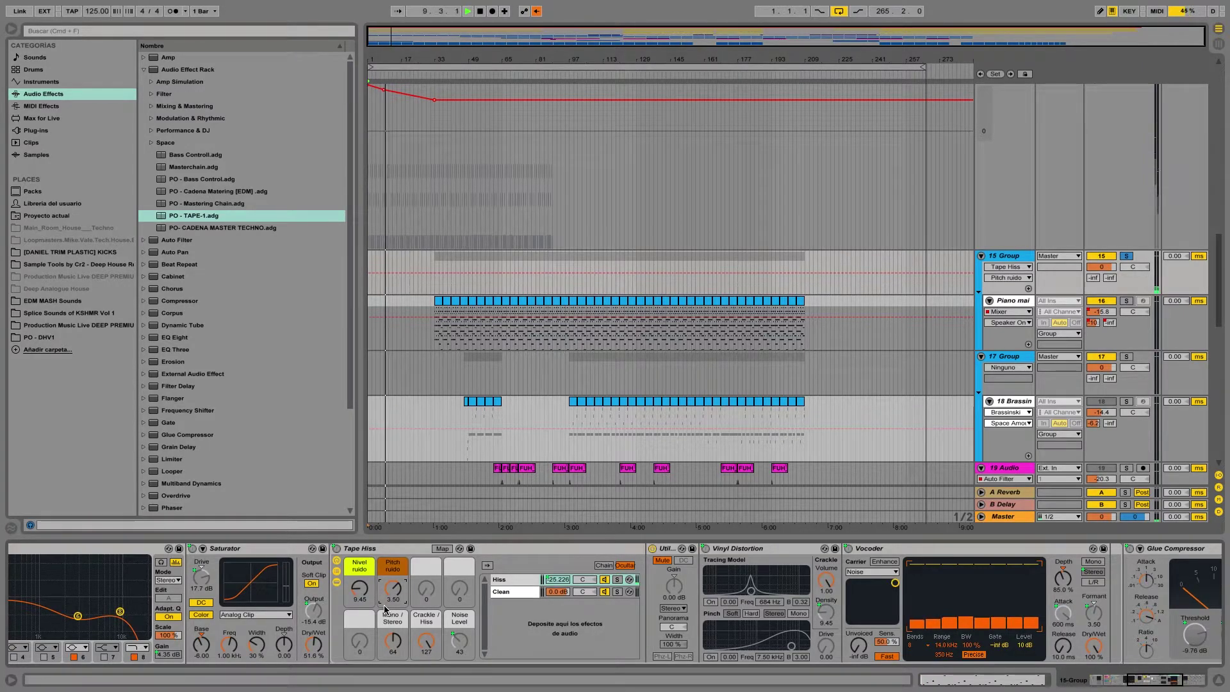
mouse_move(392, 641)
mouse_down()
mouse_move(393, 666)
mouse_move(393, 628)
mouse_move(393, 667)
mouse_move(392, 644)
mouse_up()
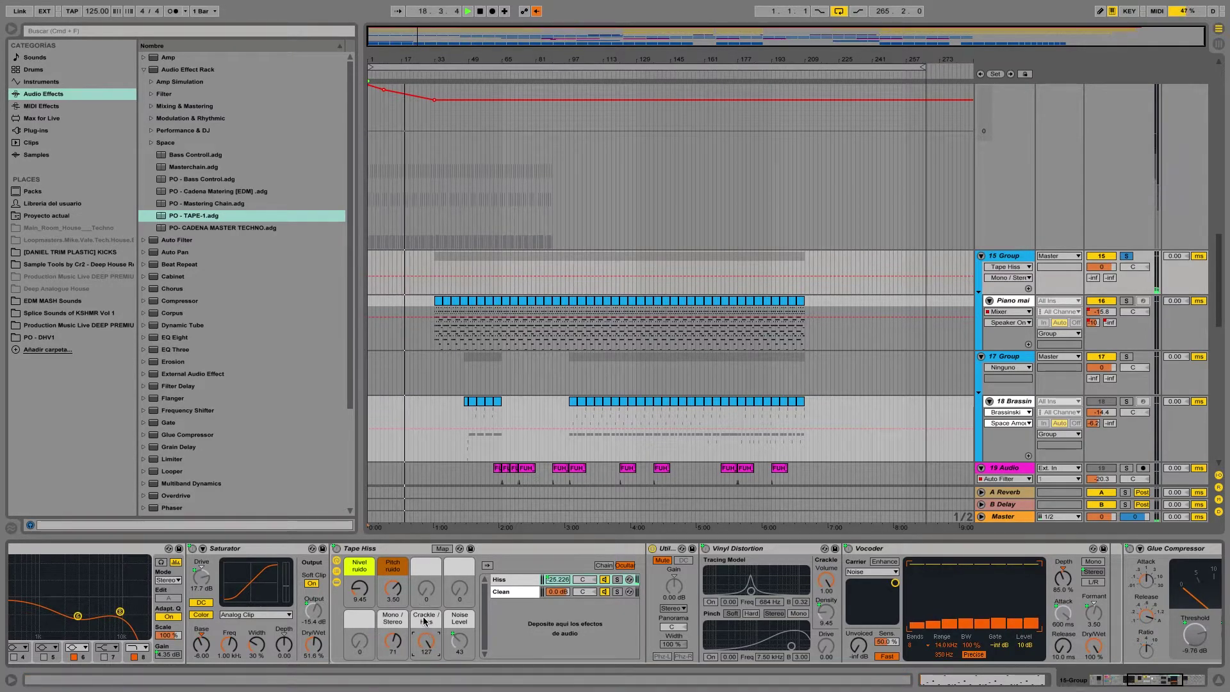
Try the Tape Hiss rack's Crackle/Hiss control down to 0, stop playback, and return the control to its maximum.
click(429, 642)
drag(429, 641, 430, 598)
key(space)
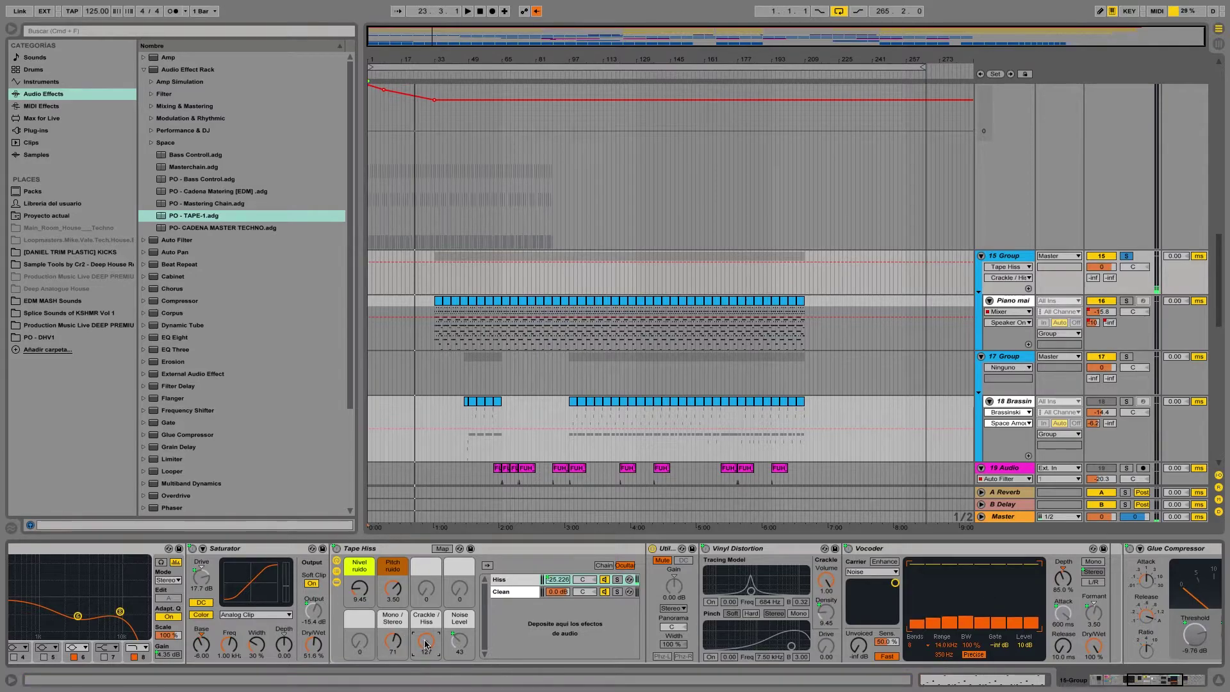
drag(428, 639, 428, 679)
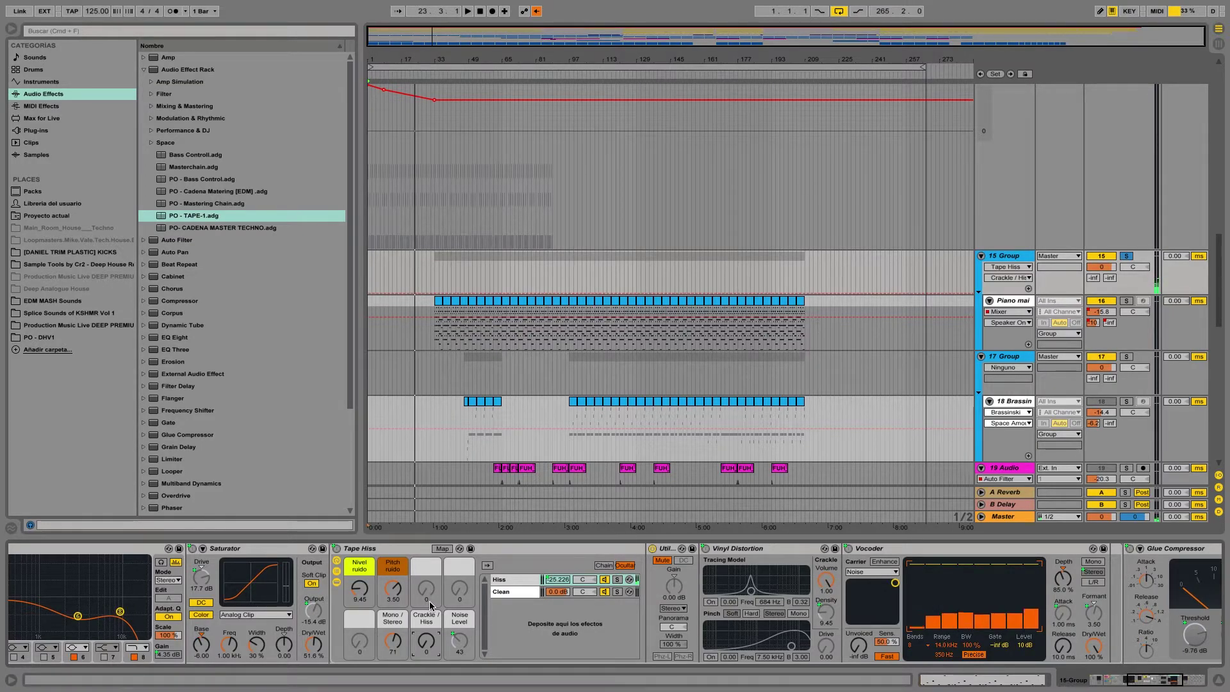
drag(424, 647, 423, 651)
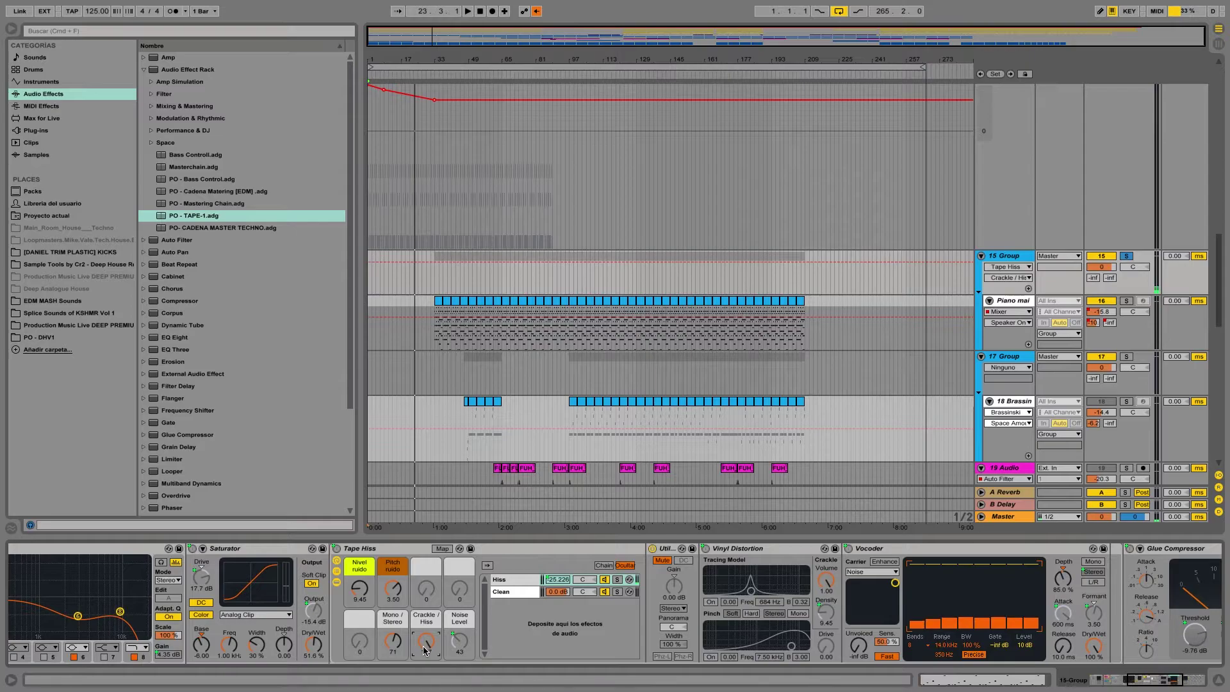
Examine the last devices inside the PO - TAPE-1 rack, from the Glue Compressor through both Frequency Shifters to the final Utility.
click(1143, 683)
click(1145, 684)
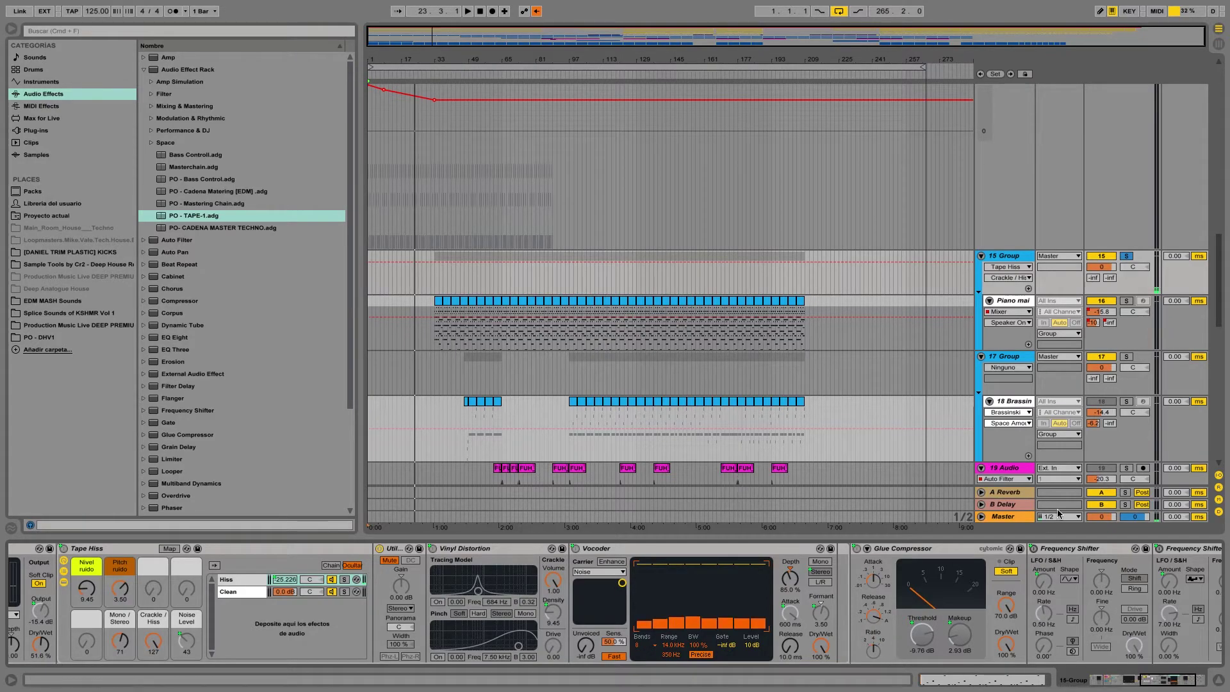
click(1164, 684)
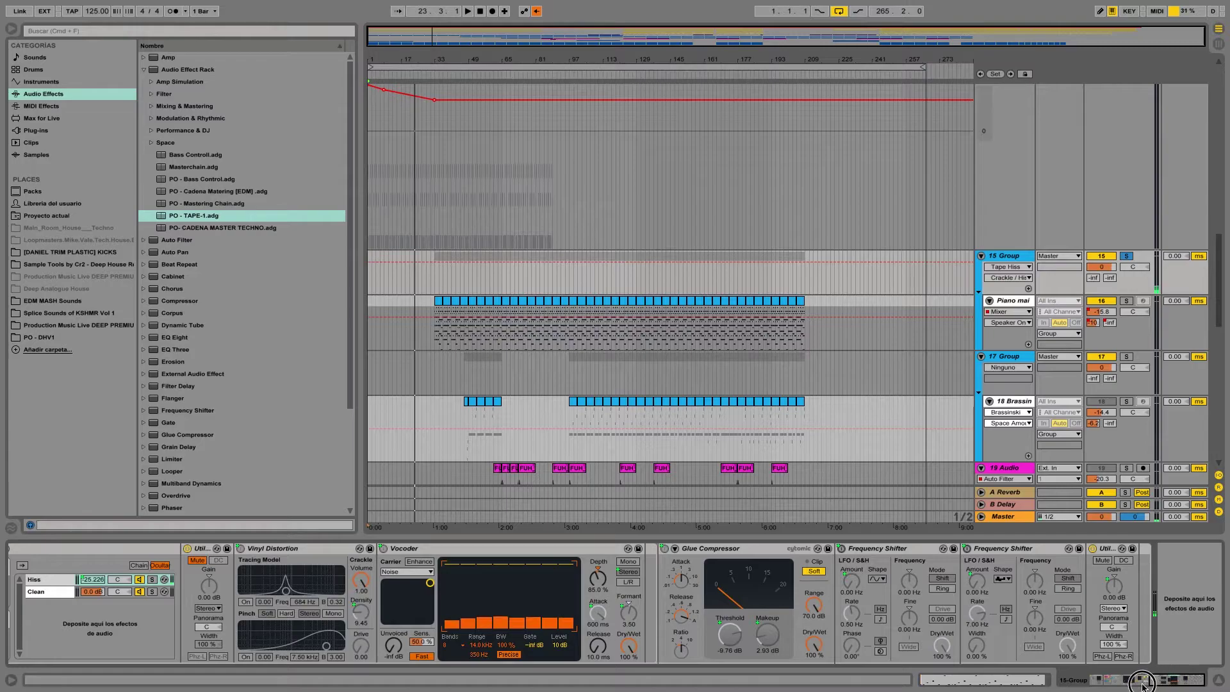
Try extreme settings of the PO - TAPE-1 macros, ending with Entrada at -17.4 dB, the second LFO/S&H at 113 and Ruido at 40.
click(1084, 684)
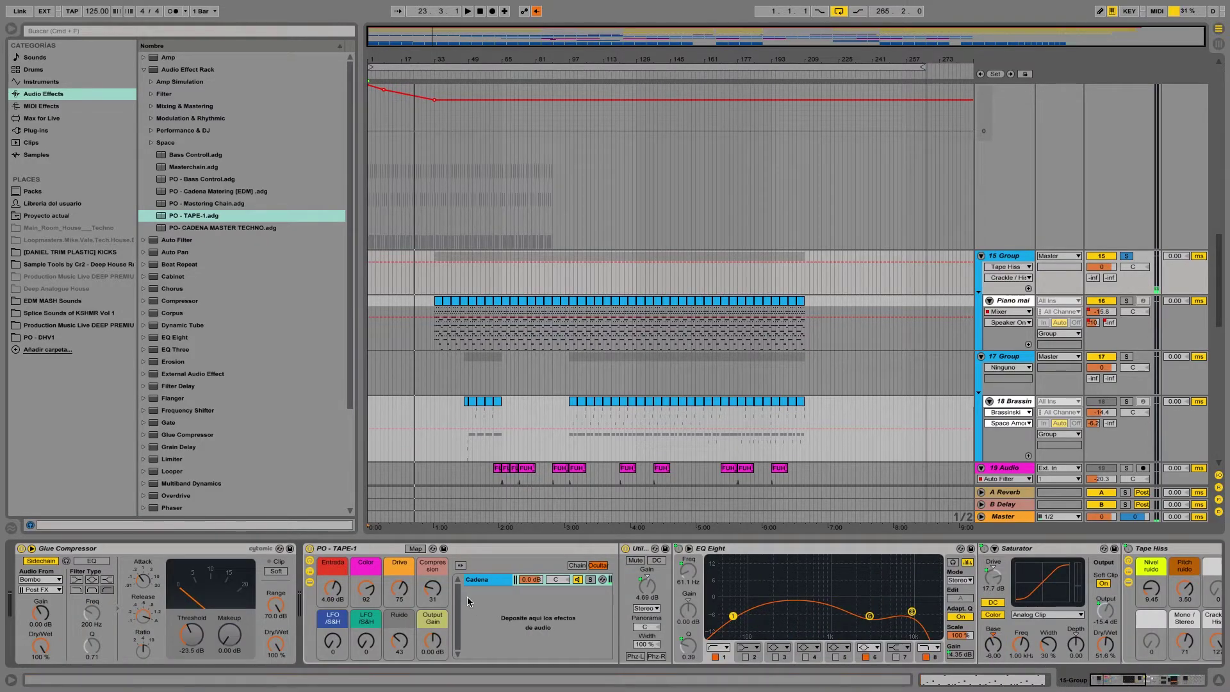
drag(365, 646, 331, 622)
drag(407, 645, 407, 603)
click(332, 593)
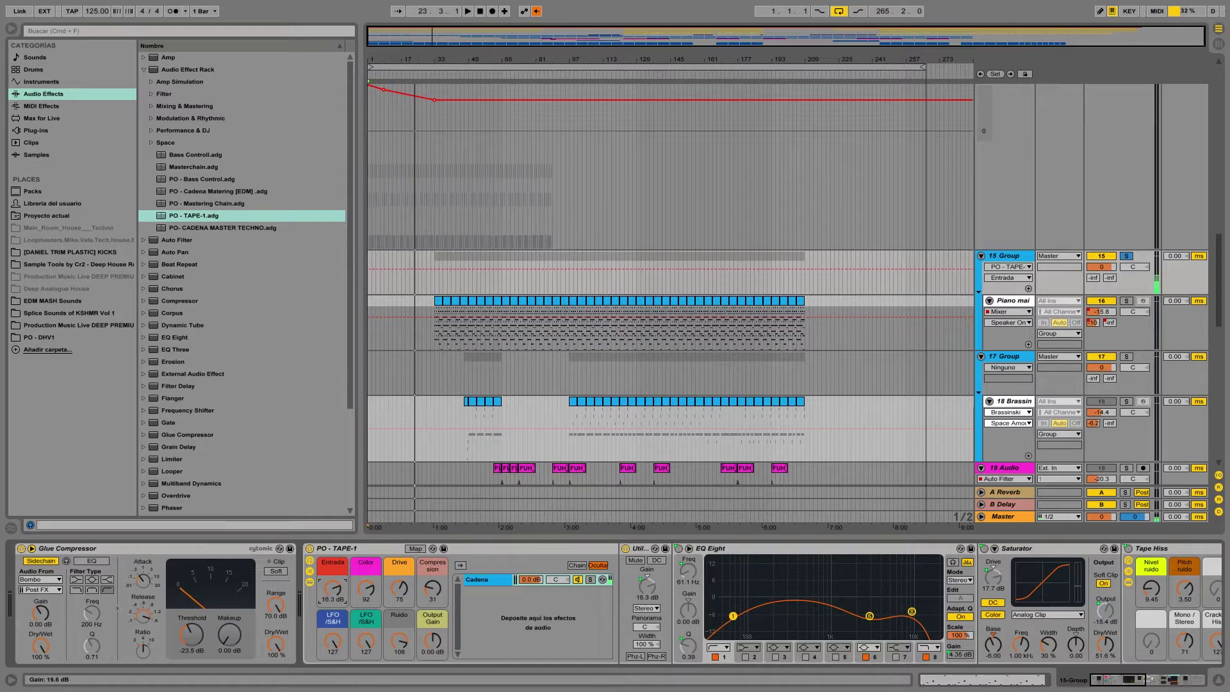
drag(332, 642, 333, 685)
drag(373, 641, 332, 615)
click(409, 649)
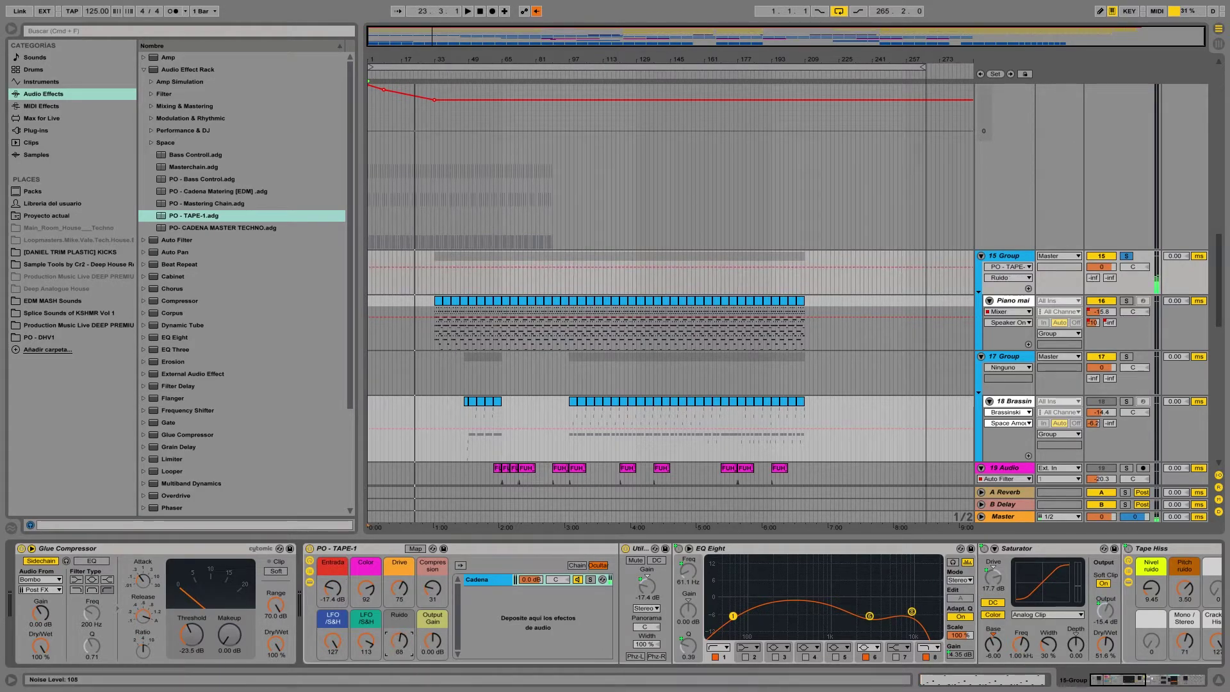
Play from about bar 178, set PO - TAPE-1's Entrada to 1.93 dB and both LFO/S&H macros to 0, stop, and lower Ruido to 1.
click(737, 71)
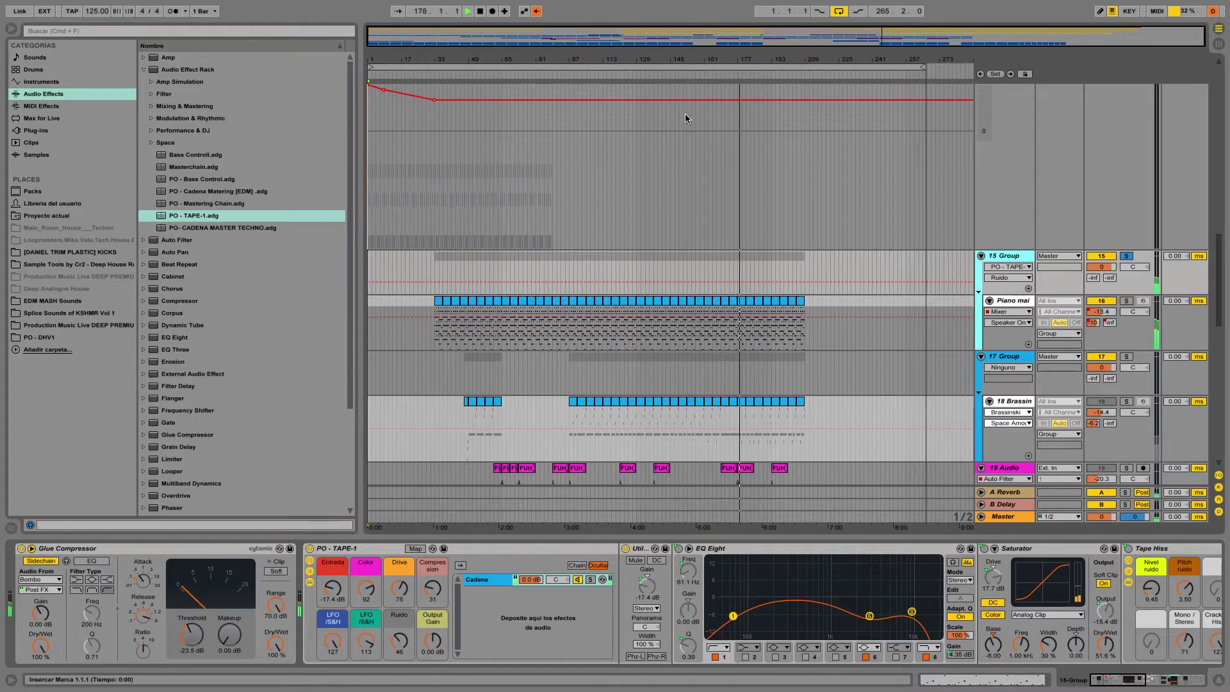
drag(404, 651, 404, 631)
drag(333, 589, 332, 567)
drag(332, 641, 332, 688)
click(331, 644)
key(space)
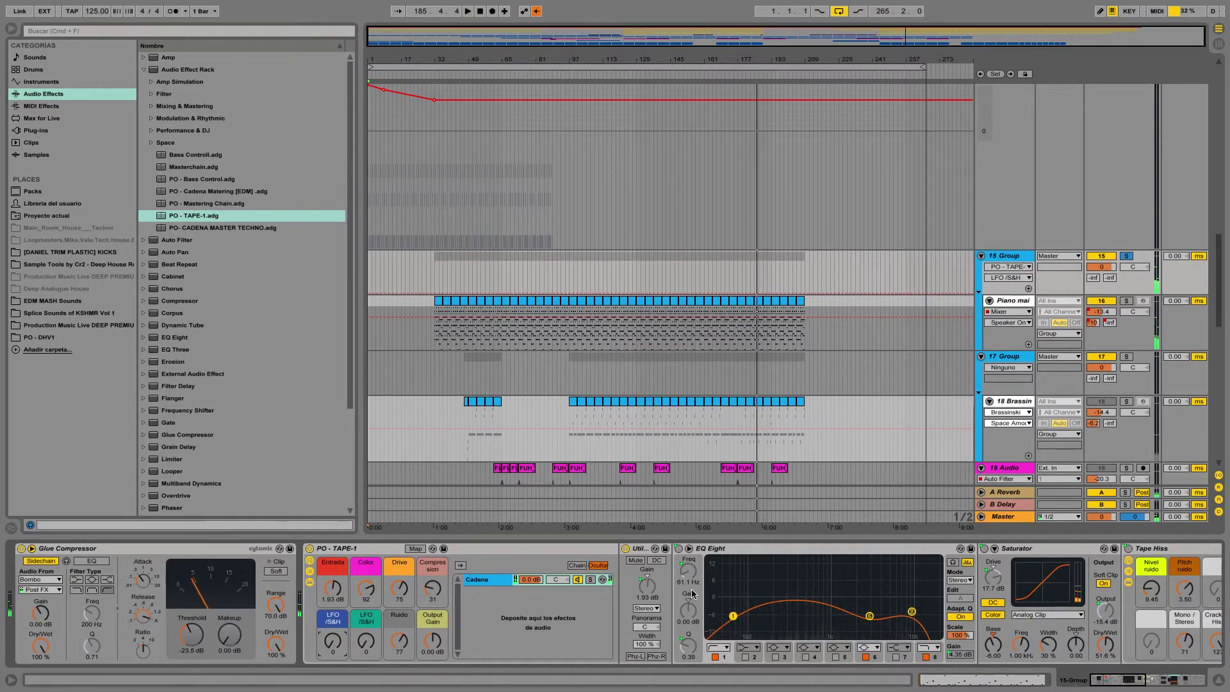
click(400, 643)
Inspect the second Frequency Shifter's LFO Shape options and keep the sample-and-hold waveform.
drag(1128, 681, 1207, 684)
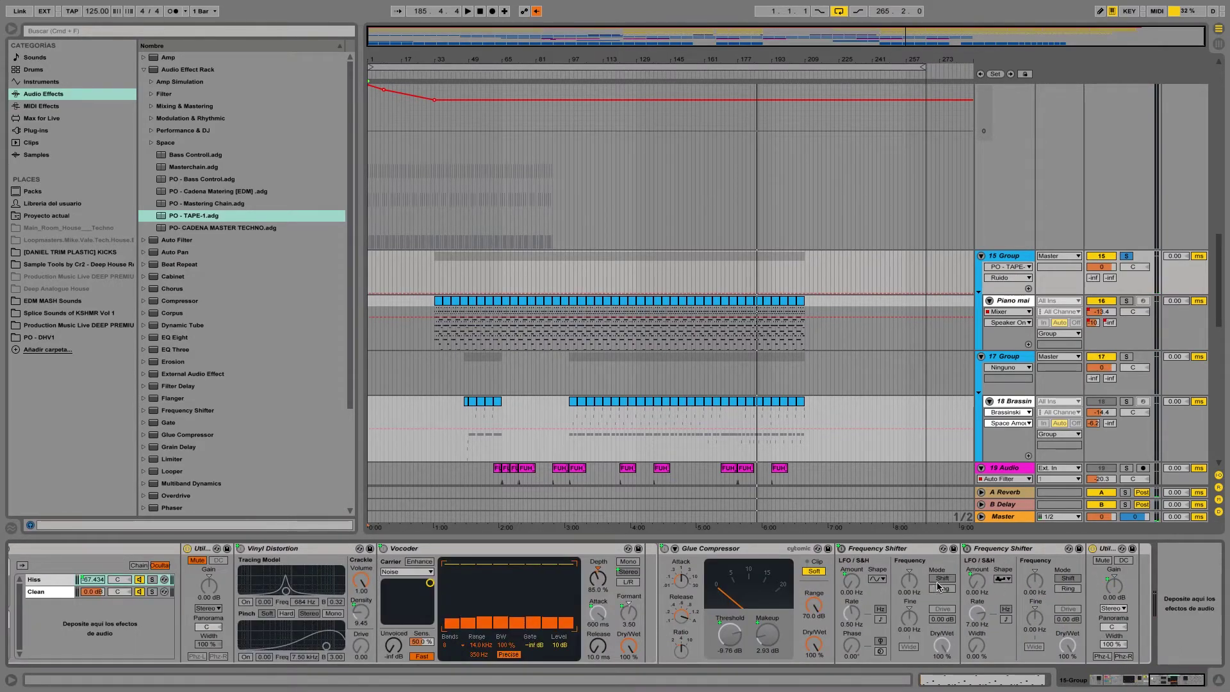
click(1000, 580)
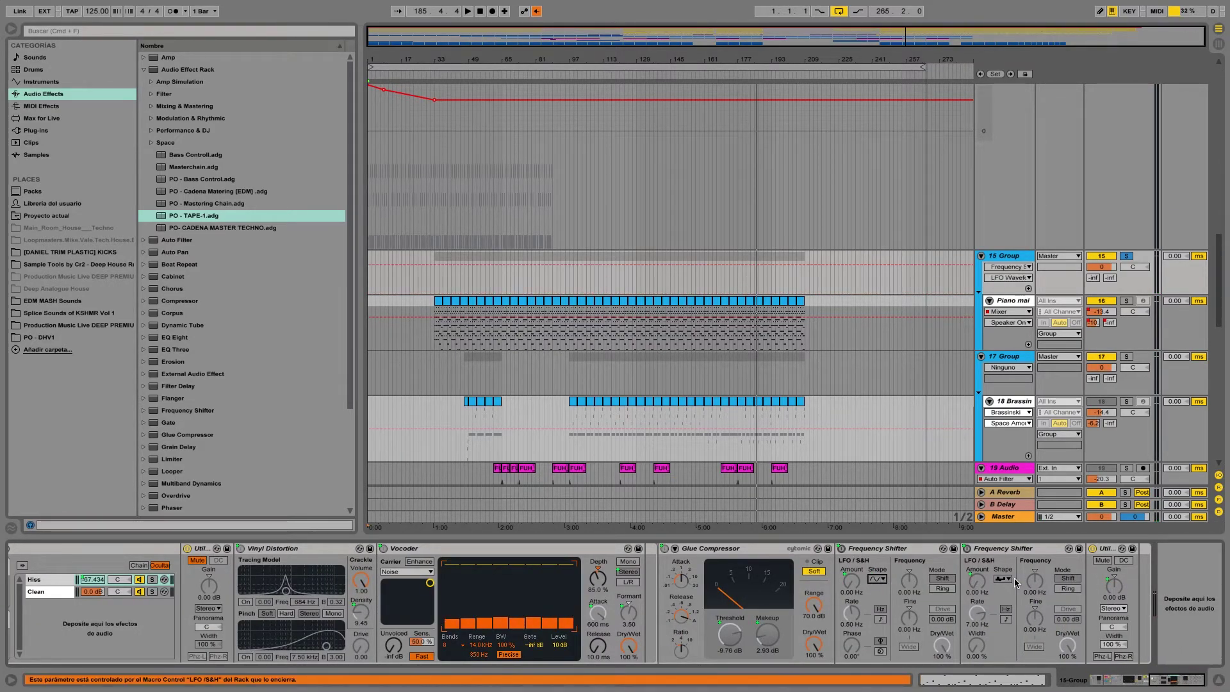
click(1007, 580)
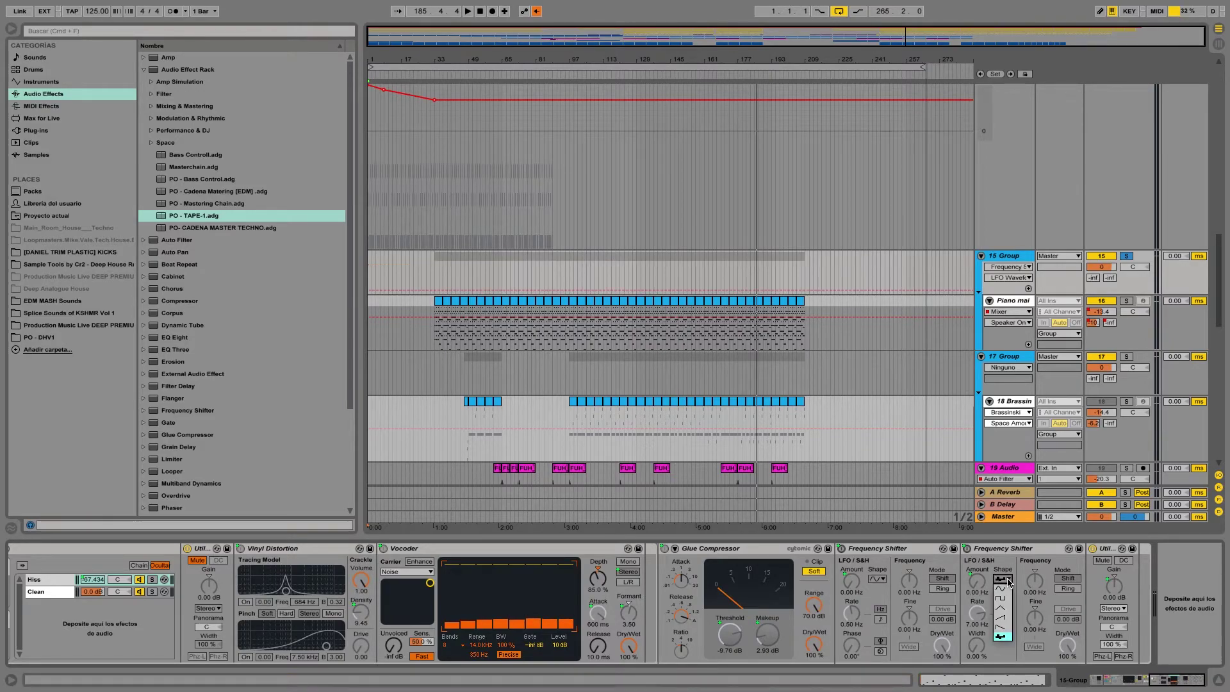
click(1004, 637)
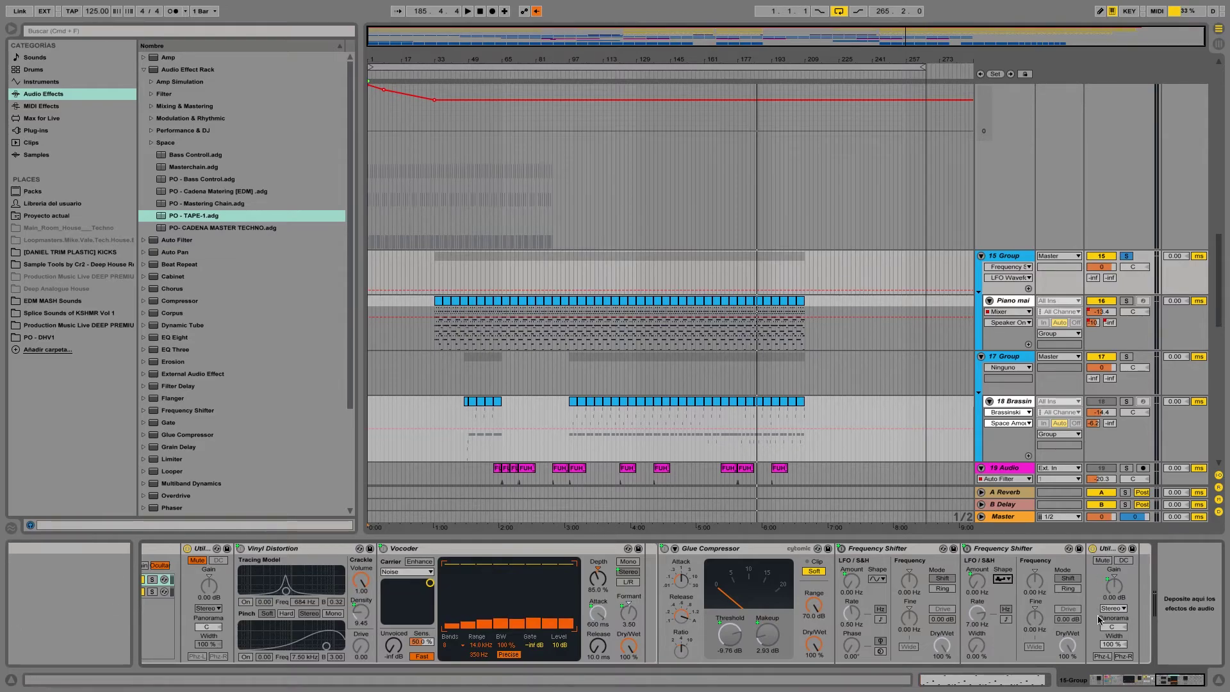
Set the PO - TAPE-1 rack's Output Gain macro to 0.28 dB and select the rack after the sidechained Glue Compressor.
drag(1161, 682, 1026, 689)
drag(558, 647, 558, 645)
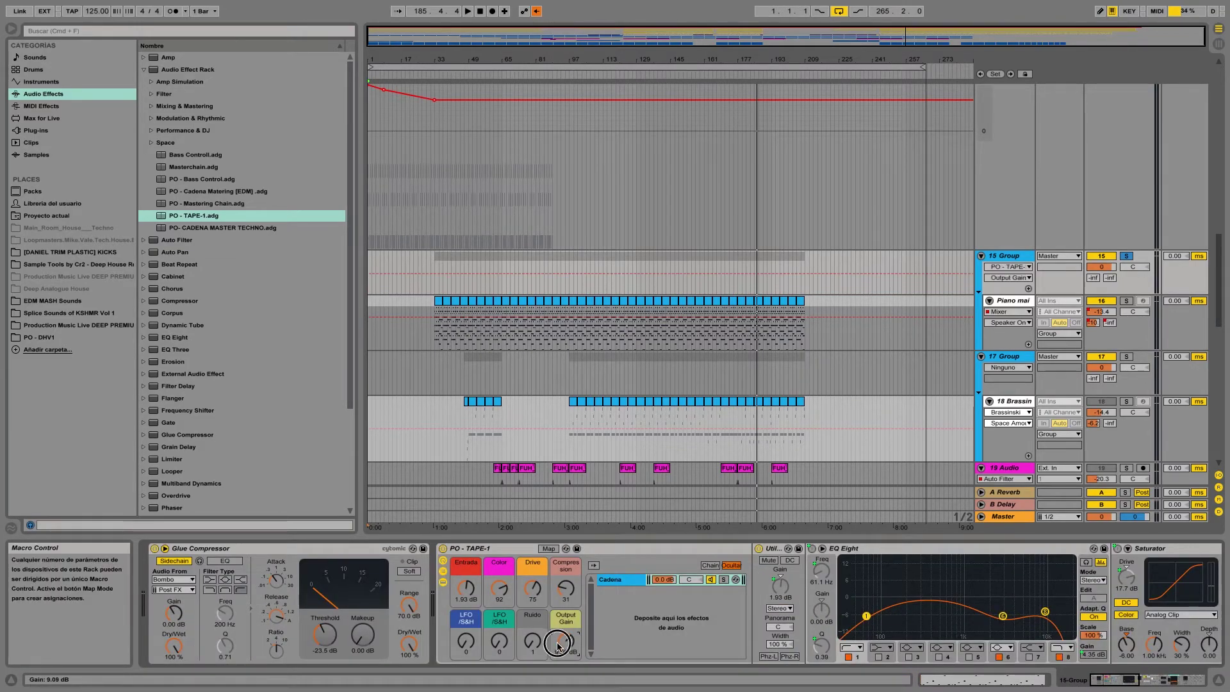
click(228, 550)
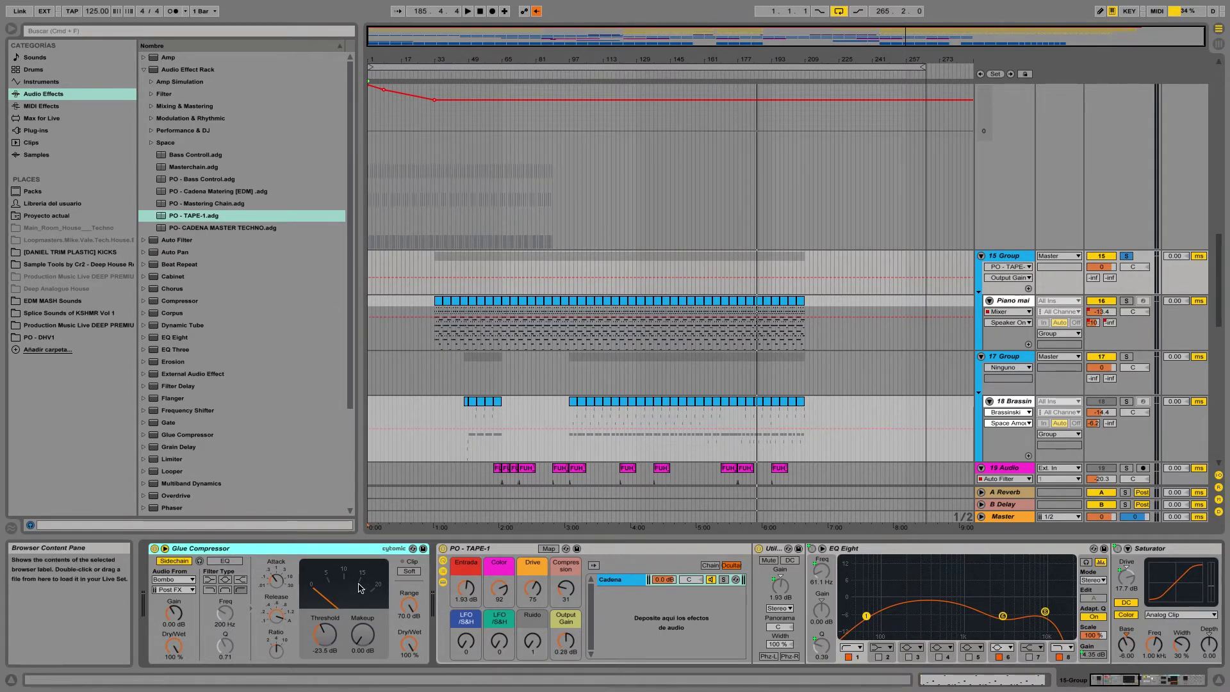
click(468, 549)
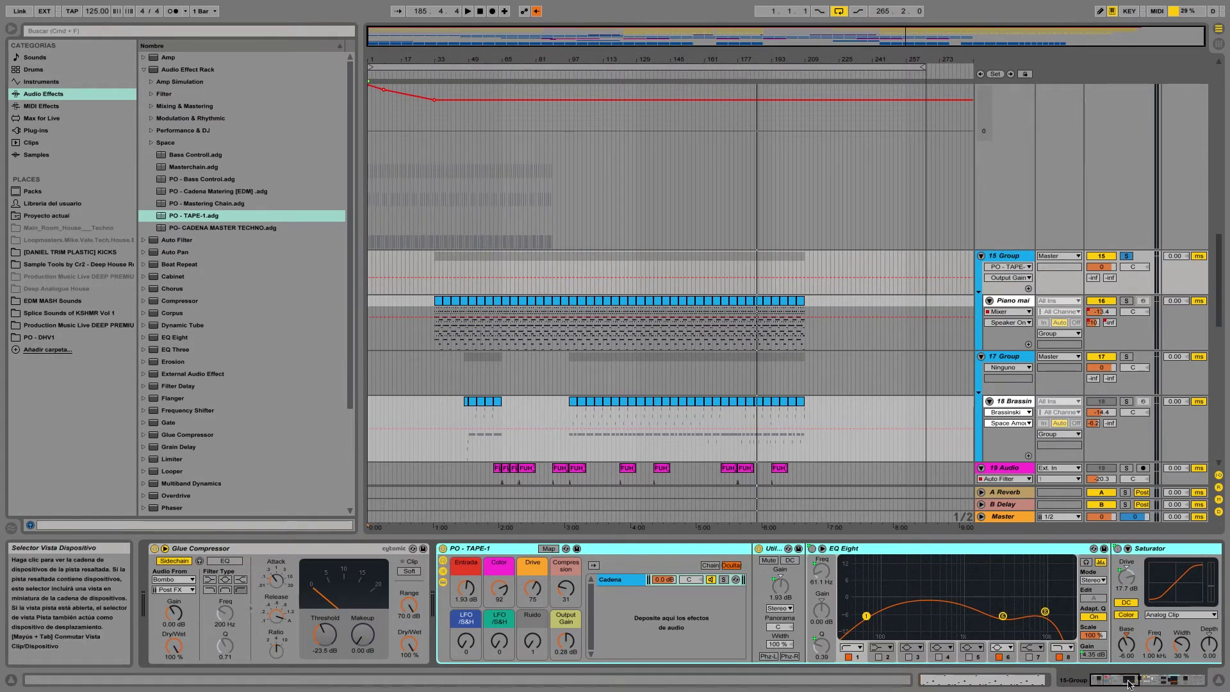
mouse_move(1110, 681)
mouse_down()
mouse_move(1193, 680)
mouse_move(1118, 686)
mouse_up()
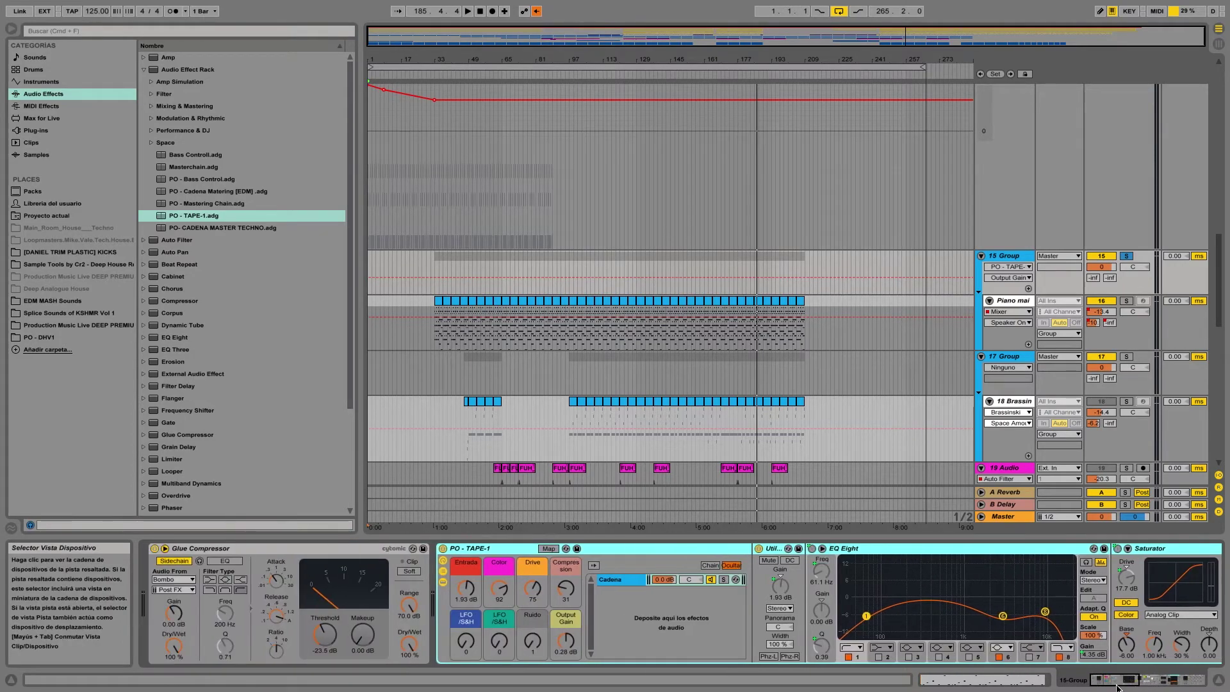
Fold the PO - TAPE-1 rack and play the full mix with the piano group unsoloed, toggling the rack to compare the sound.
double_click(458, 551)
click(748, 75)
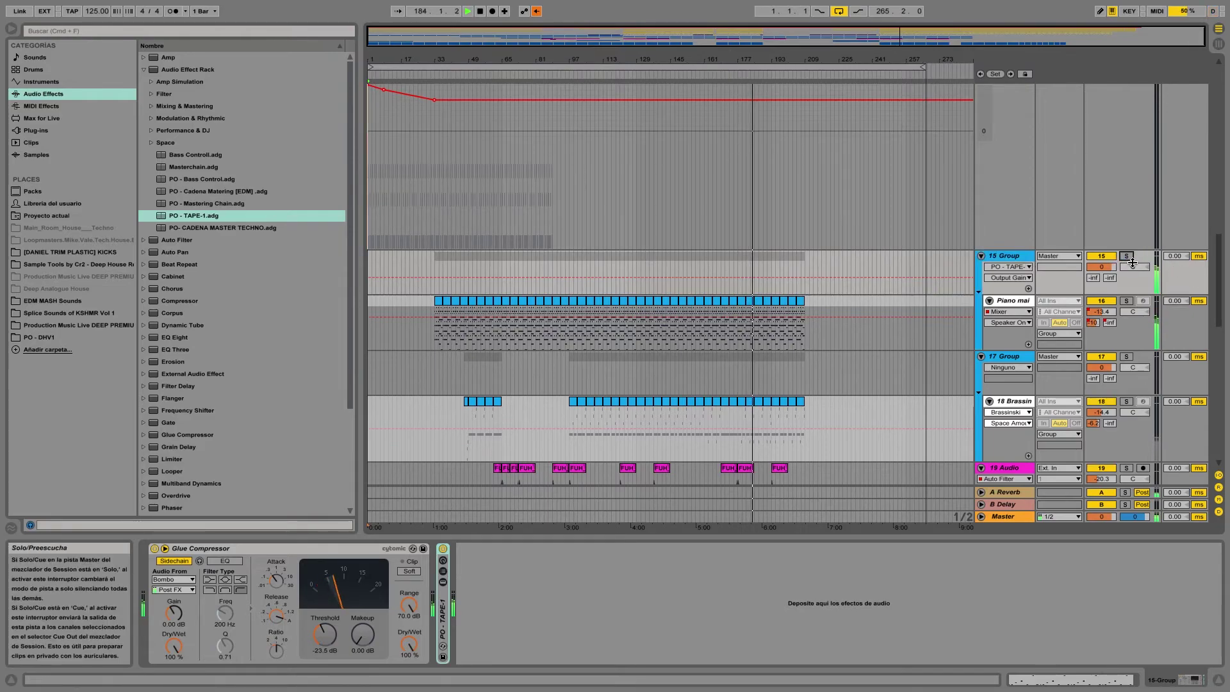
click(999, 258)
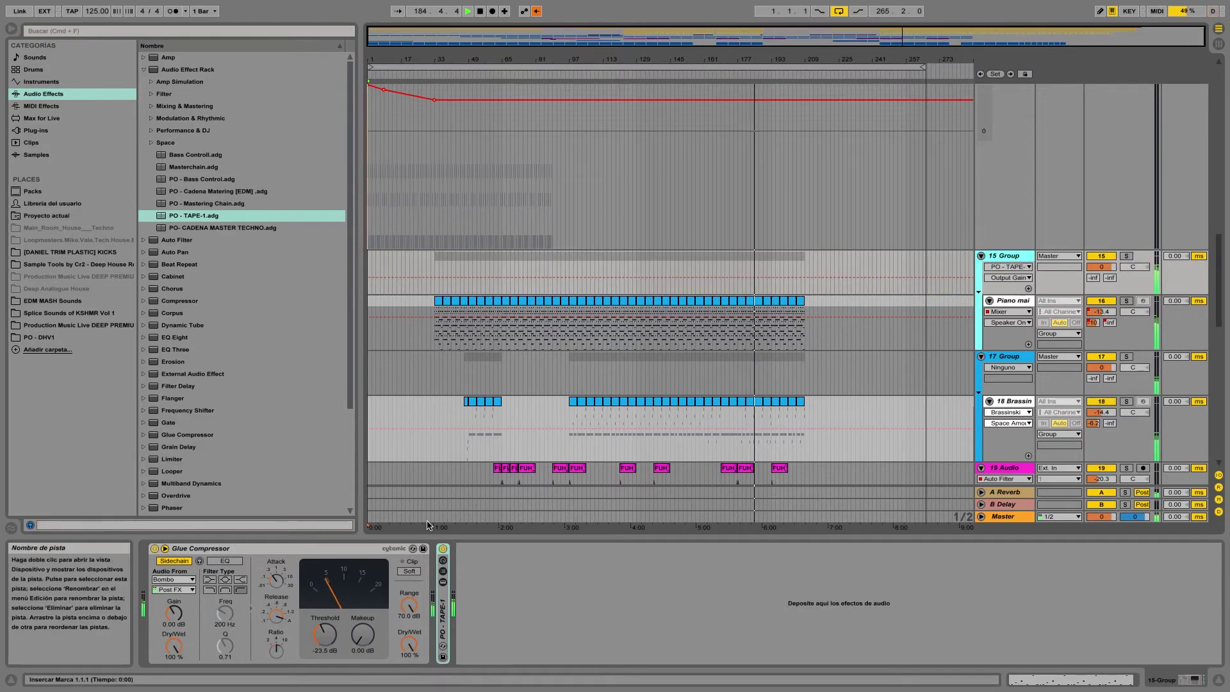
click(442, 552)
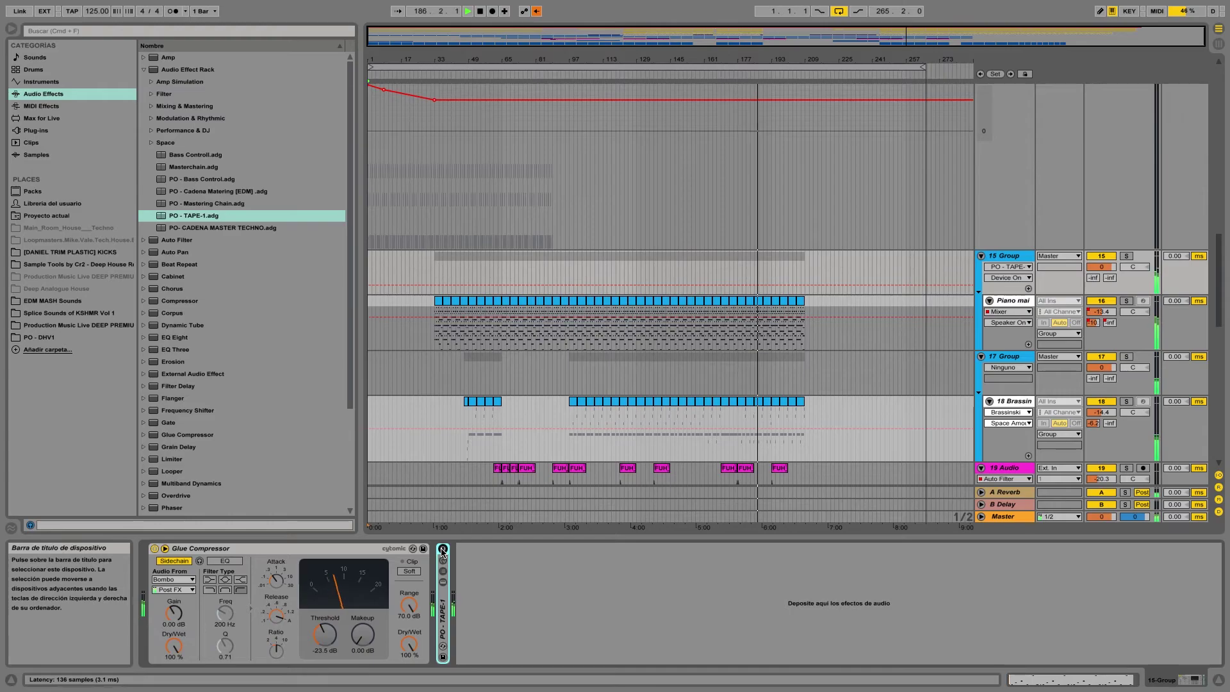
Unfold the piano group's PO - TAPE-1 rack, set Entrada to -1.38 dB, and stop playback.
click(442, 549)
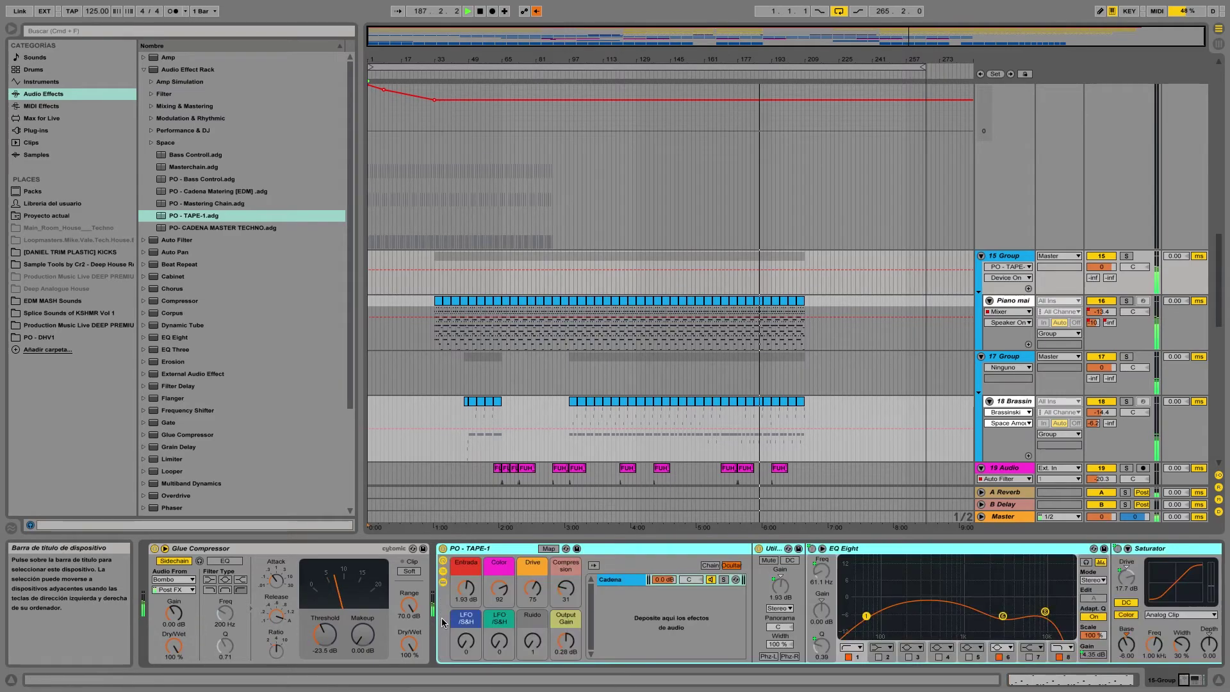
drag(466, 588, 465, 576)
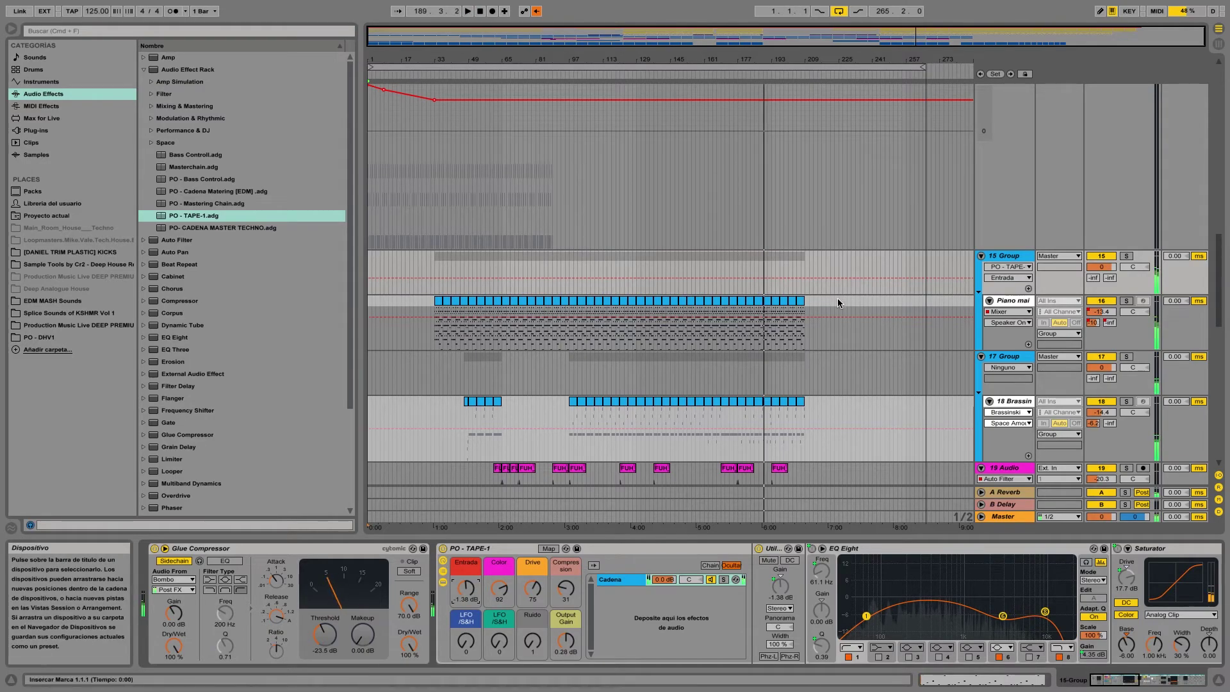
scroll(542, 474, down, 5)
click(511, 570)
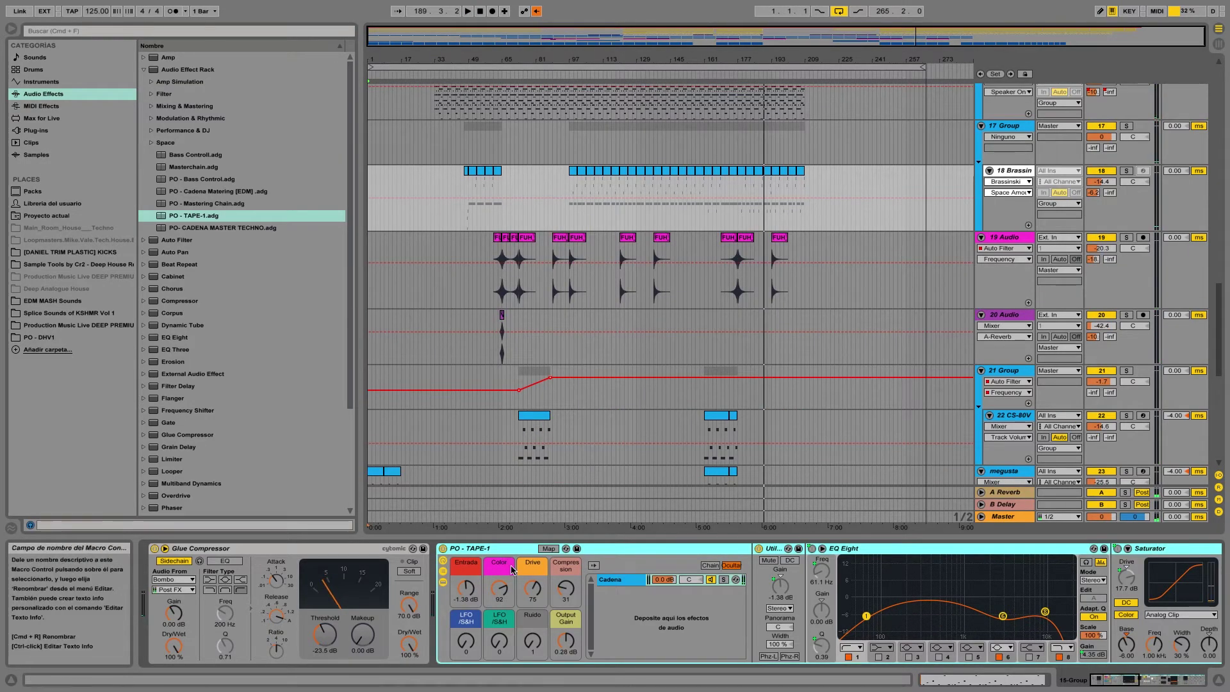
During playback, set the Master track's PO - TAPE-1 rack to Entrada 4.69 dB, Drive 45 and second LFO/S&H 0, and adjust Ruido.
click(1003, 519)
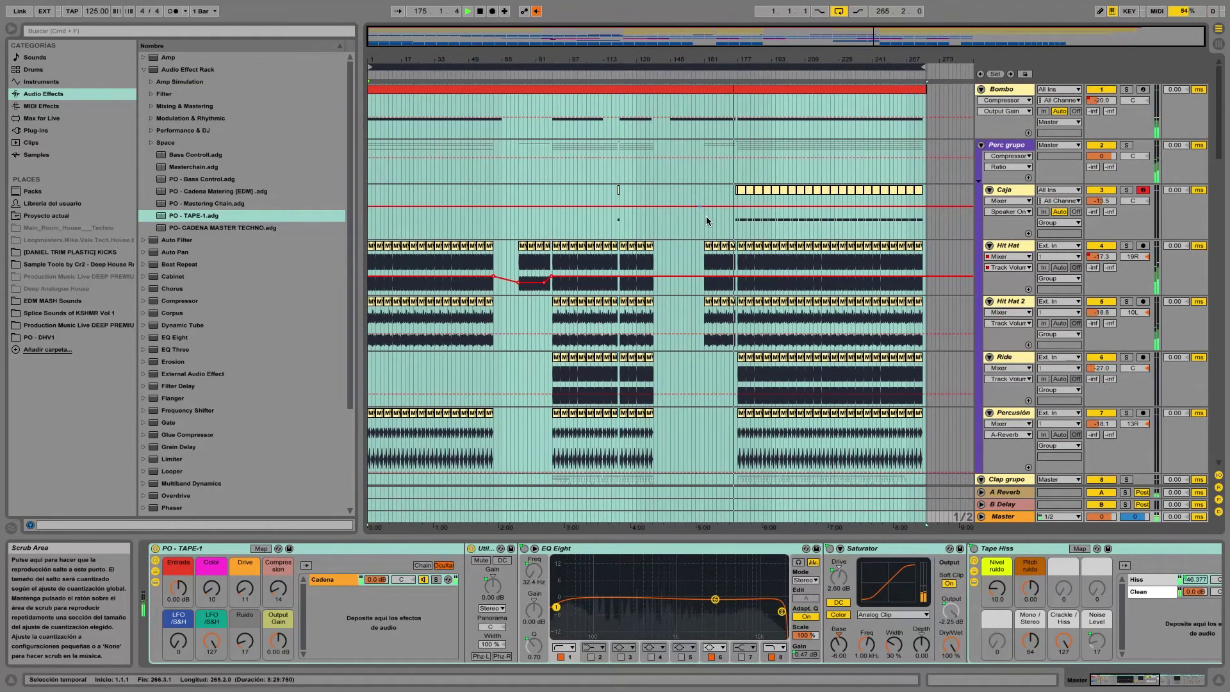
scroll(707, 221, down, 10)
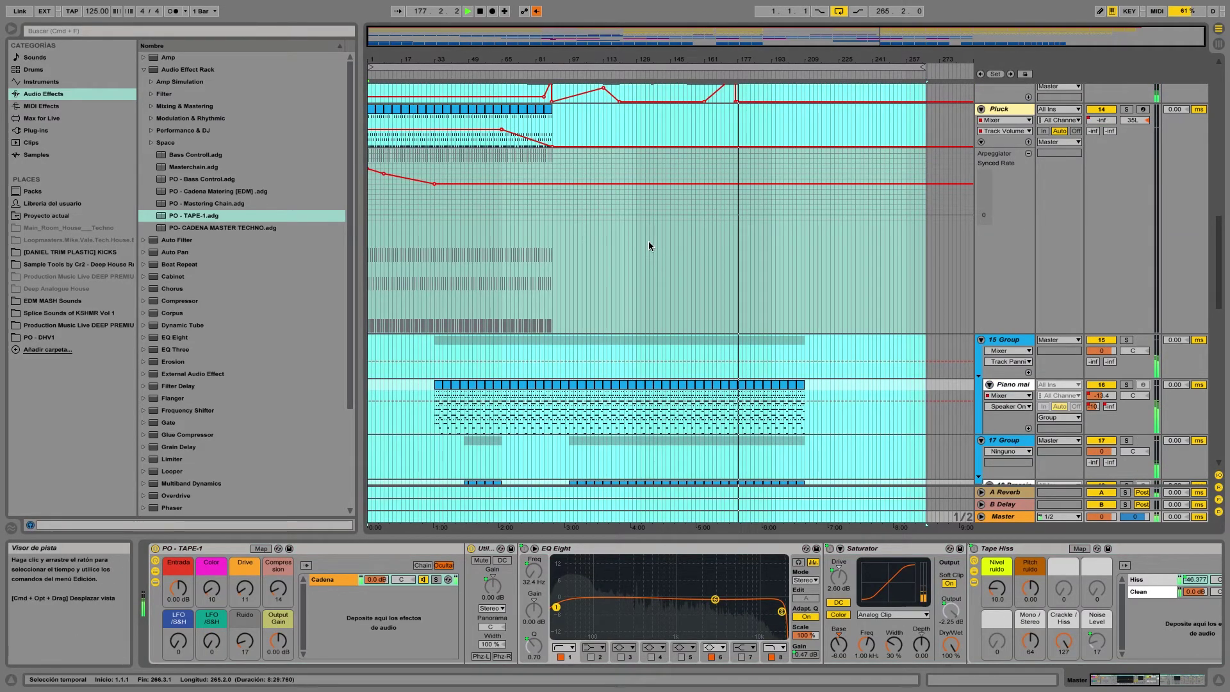
click(648, 241)
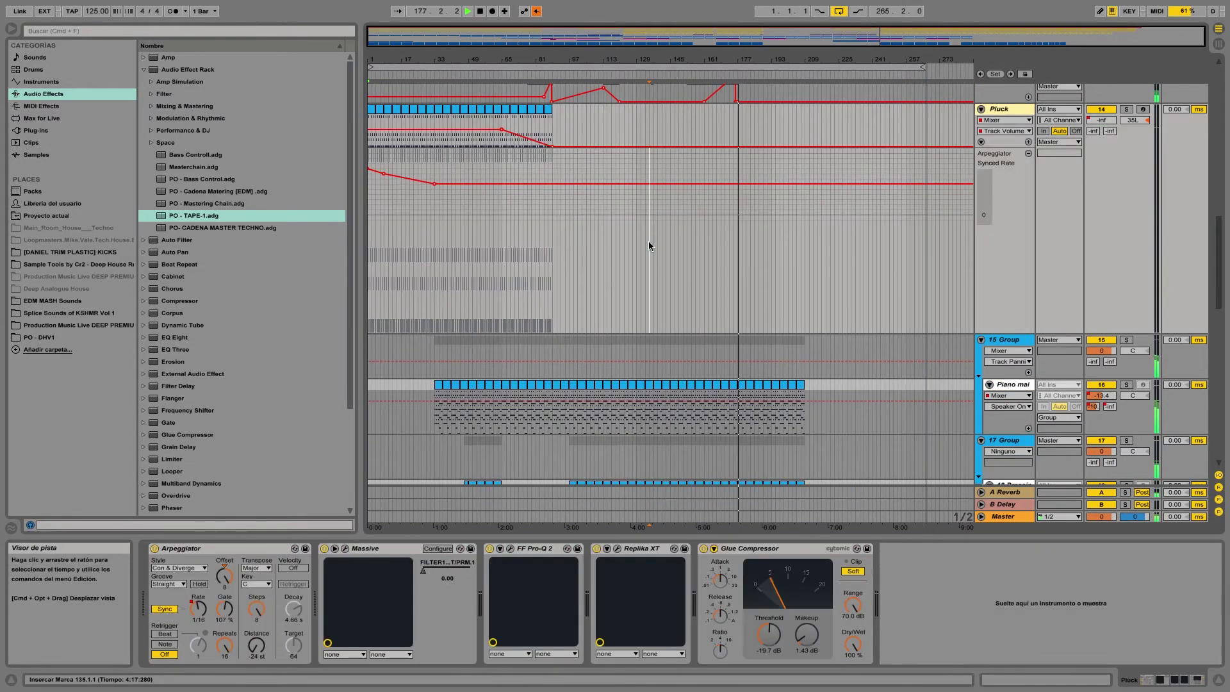
click(1002, 517)
drag(184, 601, 245, 574)
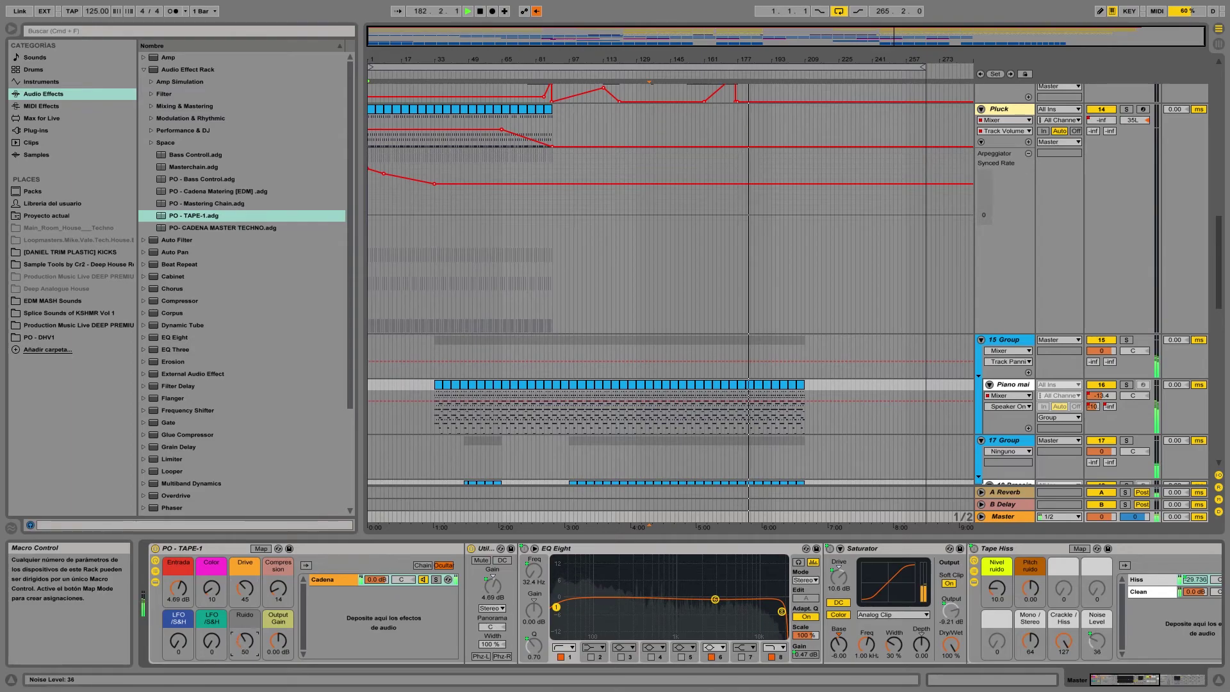
drag(246, 641, 245, 646)
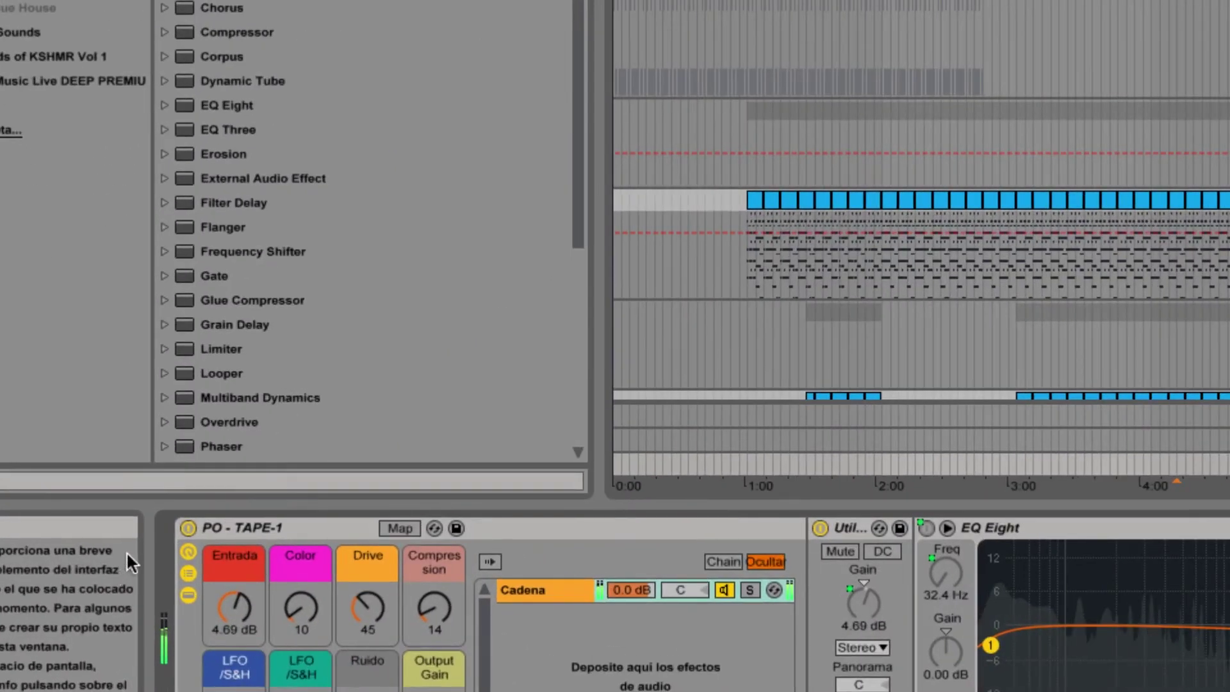
Compare the master with and without PO - TAPE-1 by bypassing the rack twice, leaving it enabled.
click(187, 526)
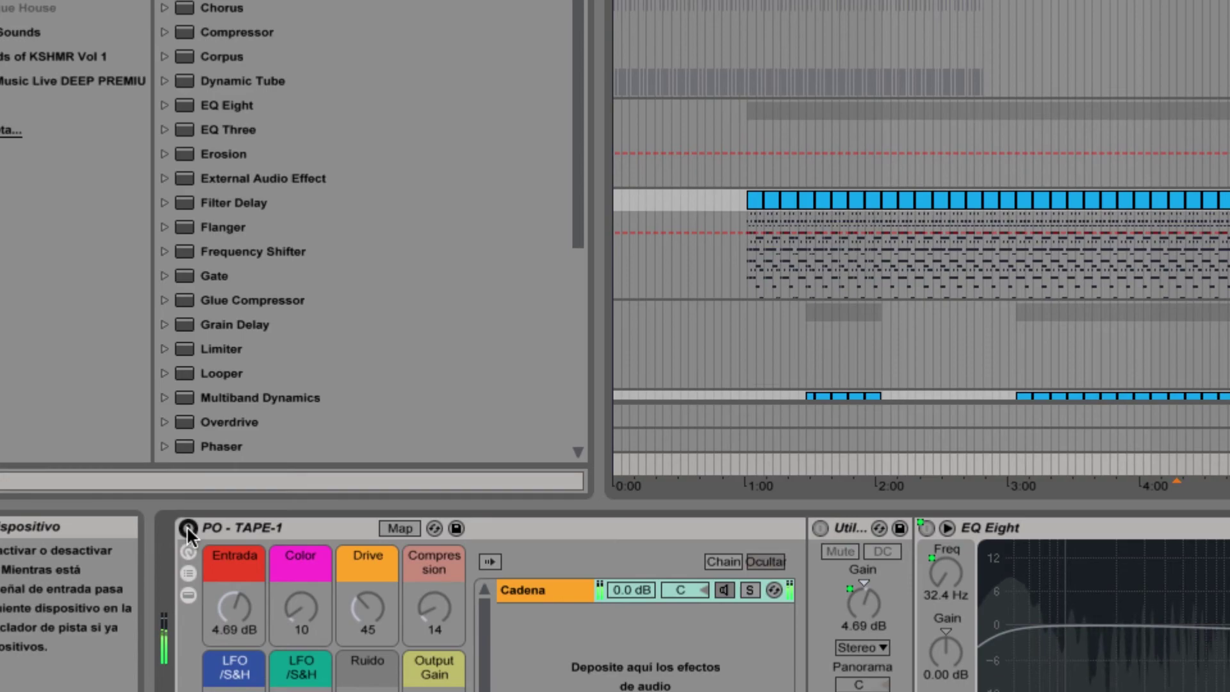
click(187, 527)
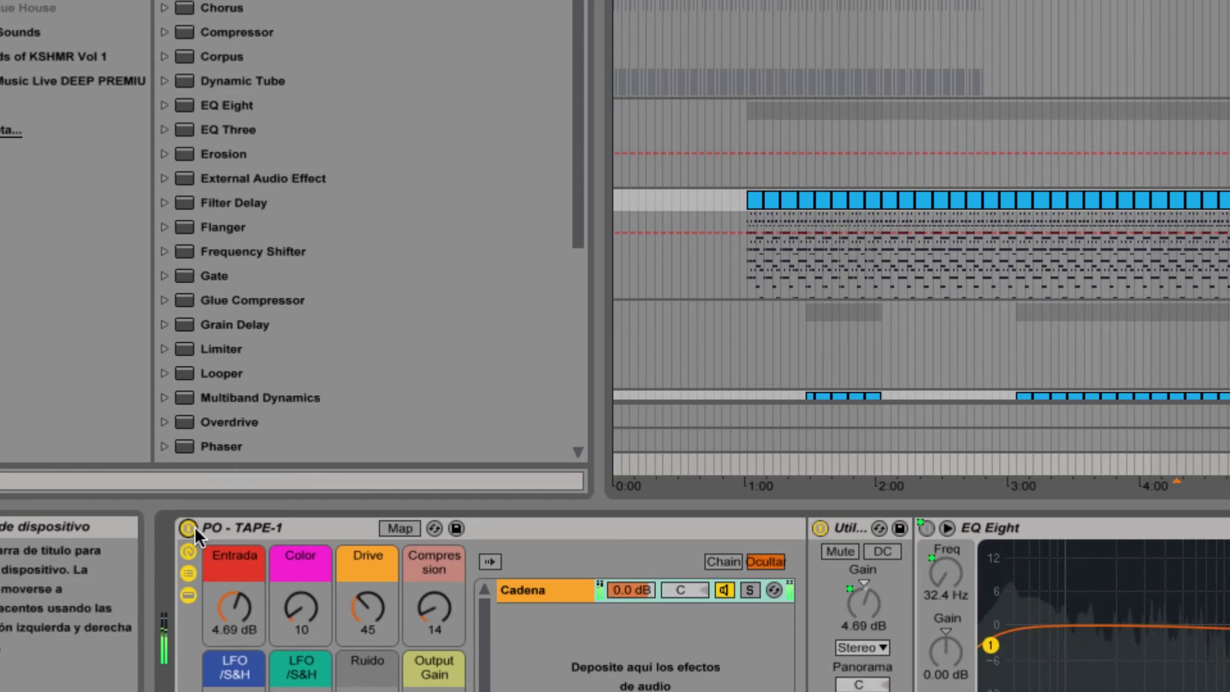
click(189, 526)
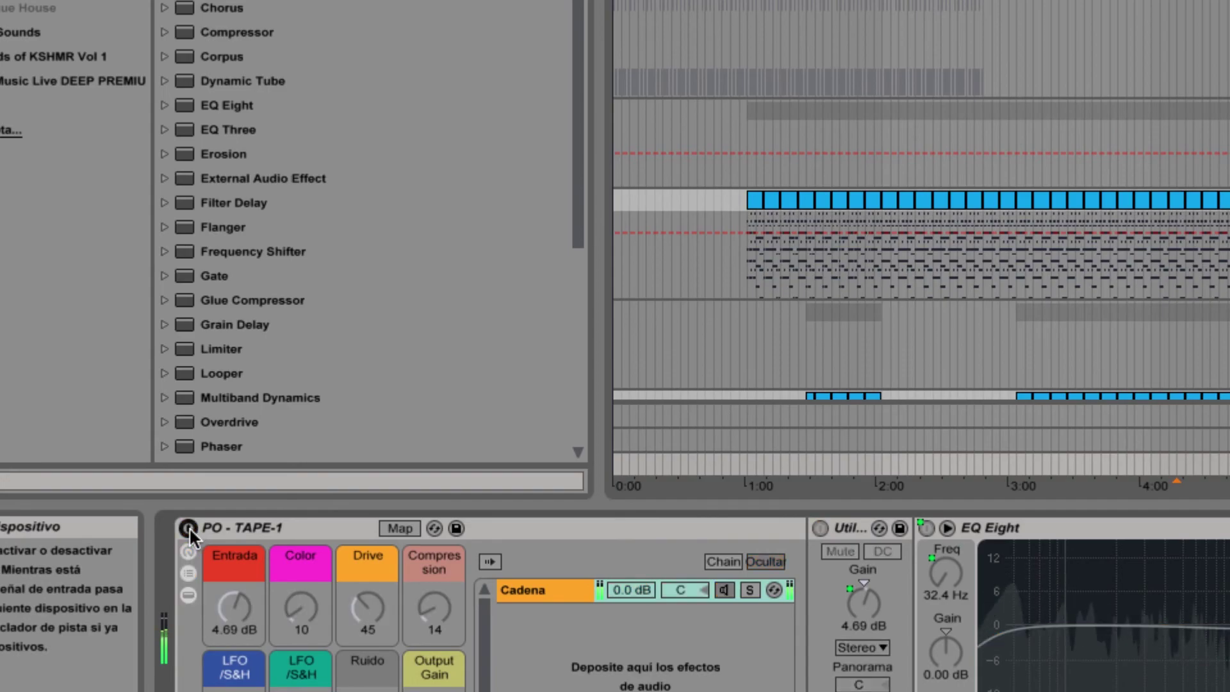
click(188, 528)
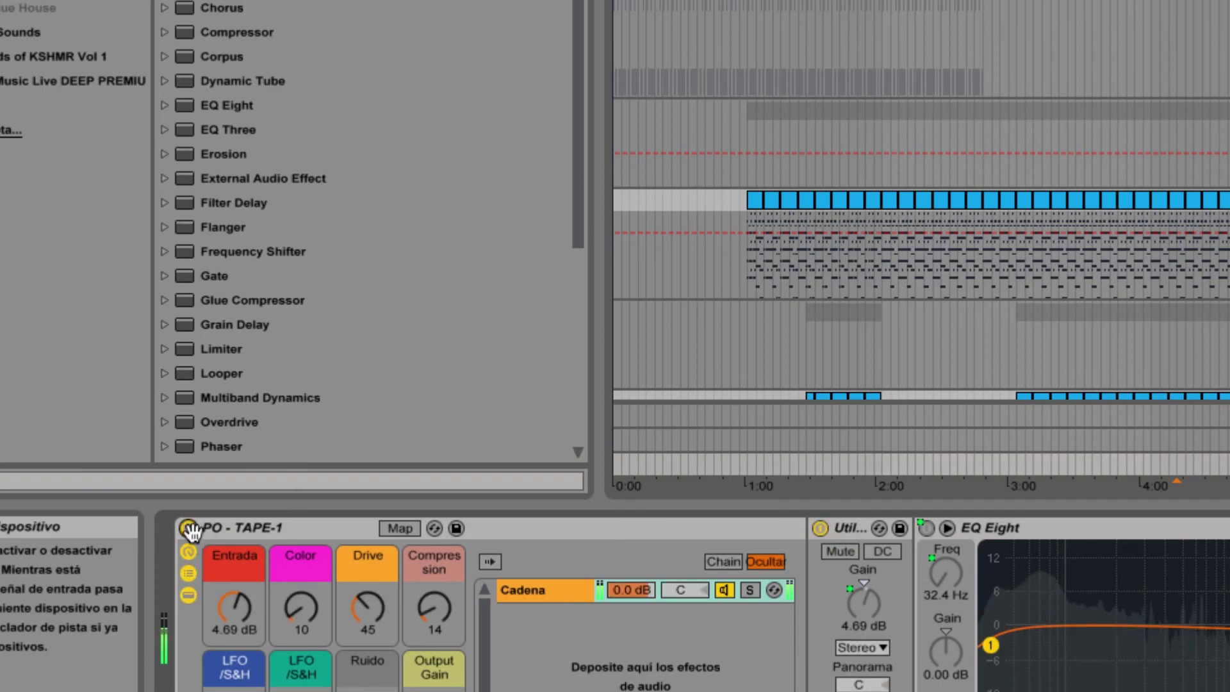